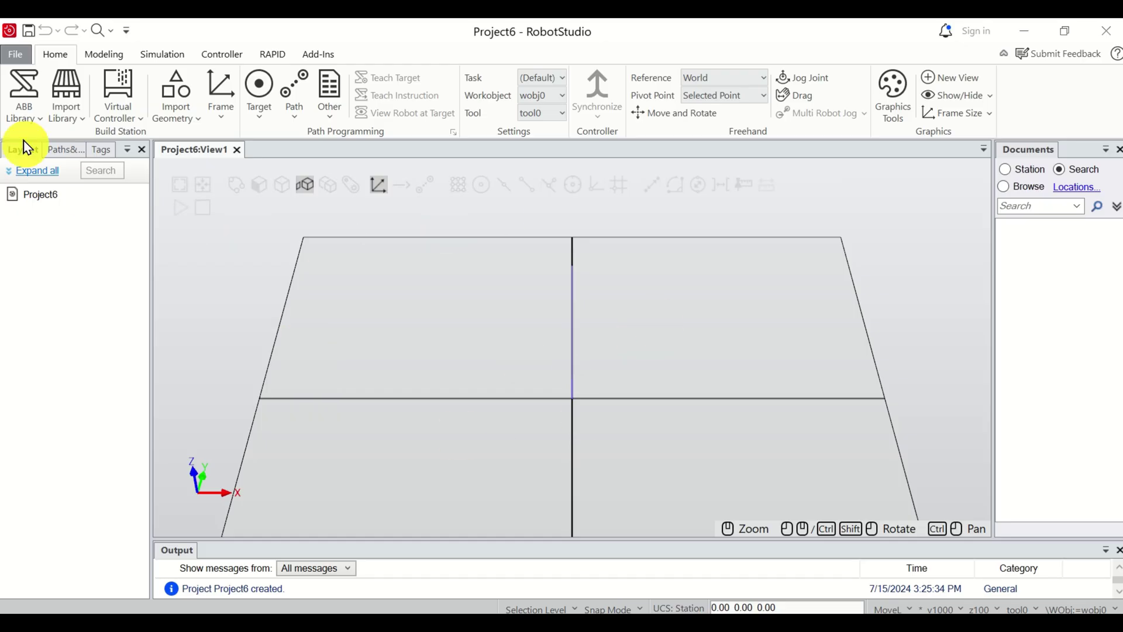
# Add an IRB 120 robot from the ABB robot library to the empty station.
pyautogui.click(41, 122)
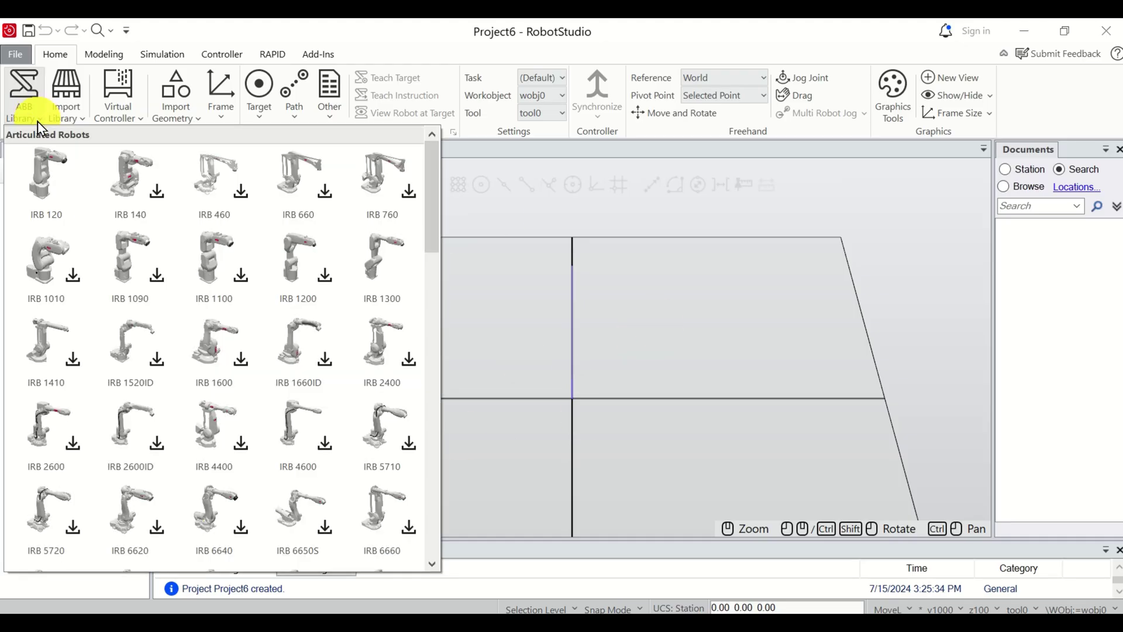
pyautogui.click(77, 176)
pyautogui.click(630, 413)
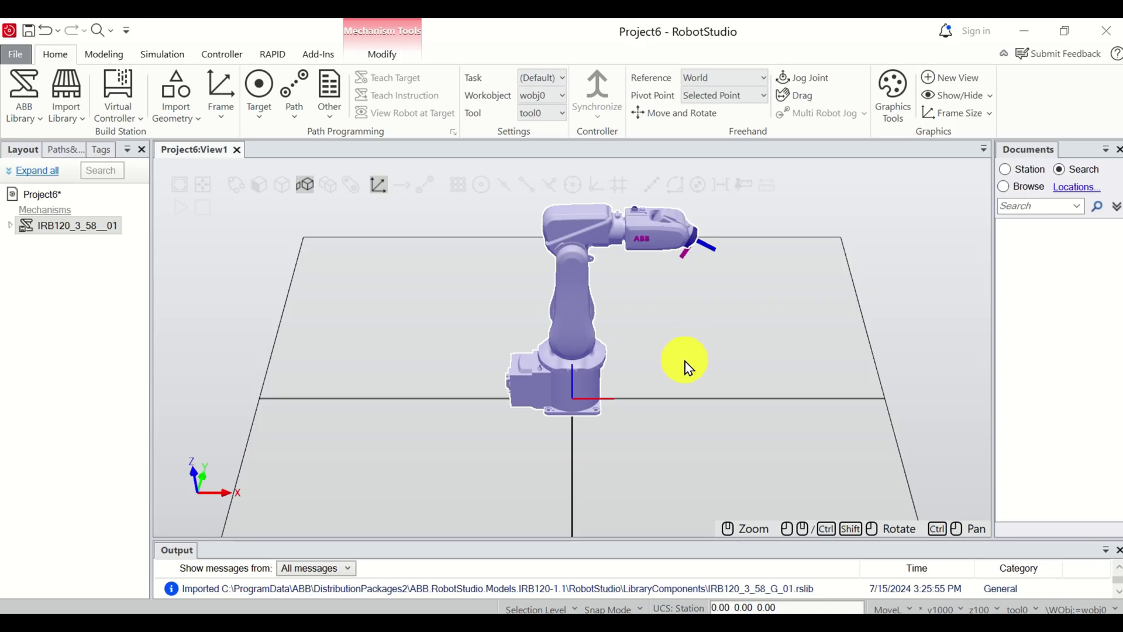
# Examine the IRB 120 in the station view at different zoom levels, angles and view positions.
pyautogui.scroll(3, 684, 363)
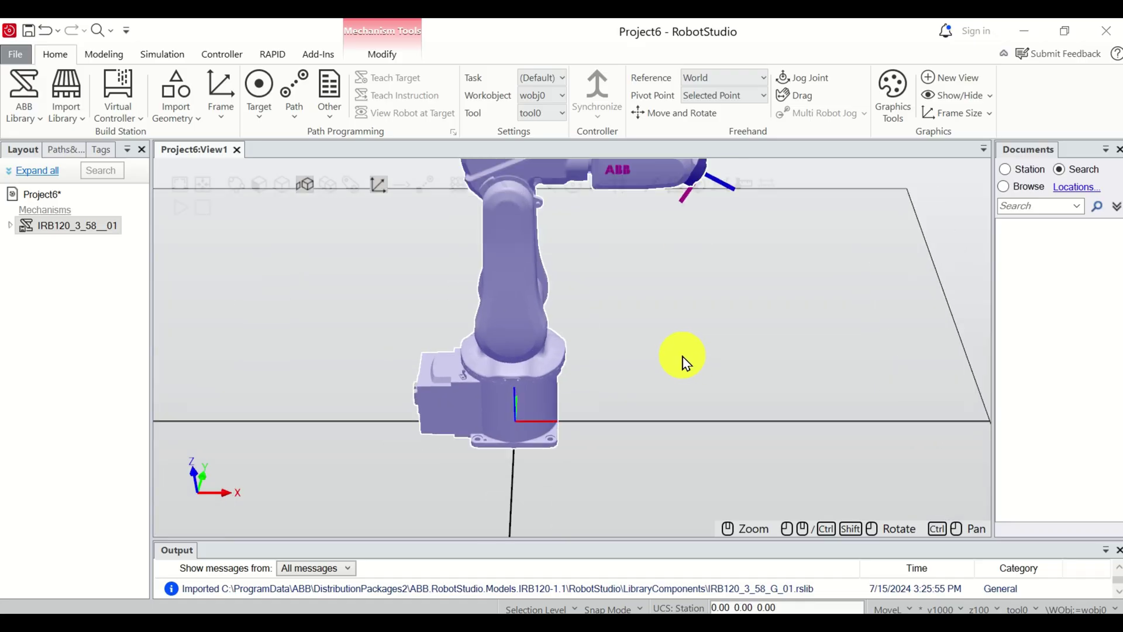
pyautogui.scroll(-3, 687, 362)
pyautogui.scroll(3, 725, 283)
pyautogui.scroll(-3, 724, 283)
pyautogui.scroll(4, 718, 284)
pyautogui.scroll(-4, 717, 286)
pyautogui.scroll(4, 711, 302)
pyautogui.scroll(-4, 710, 305)
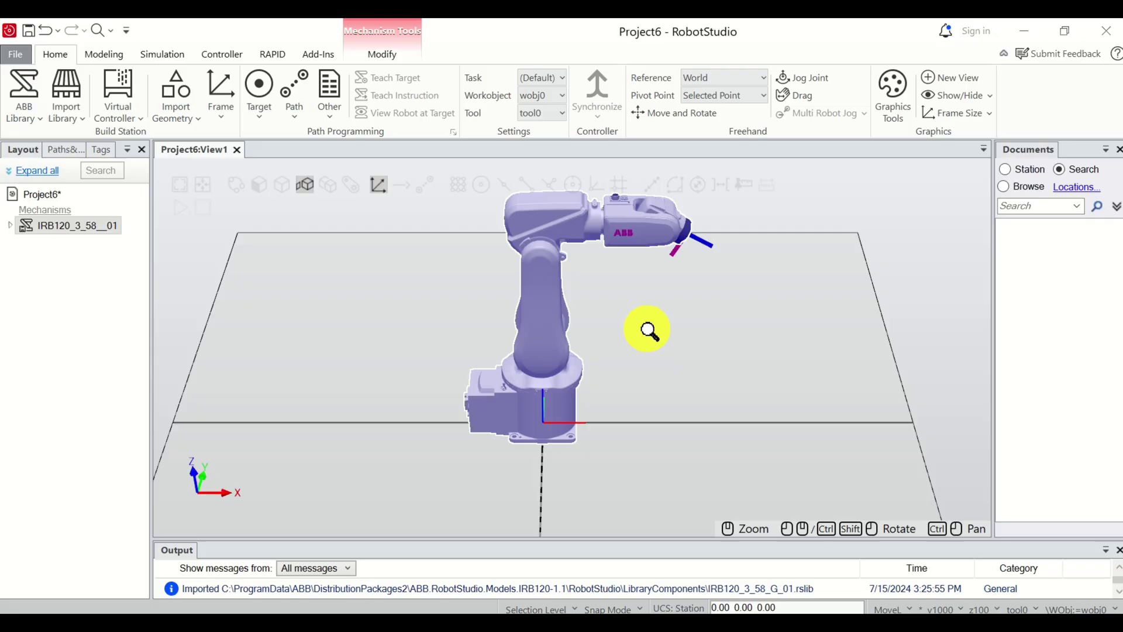
pyautogui.moveTo(649, 331)
pyautogui.mouseDown()
pyautogui.moveTo(637, 326)
pyautogui.moveTo(682, 321)
pyautogui.moveTo(636, 328)
pyautogui.moveTo(646, 336)
pyautogui.mouseUp()
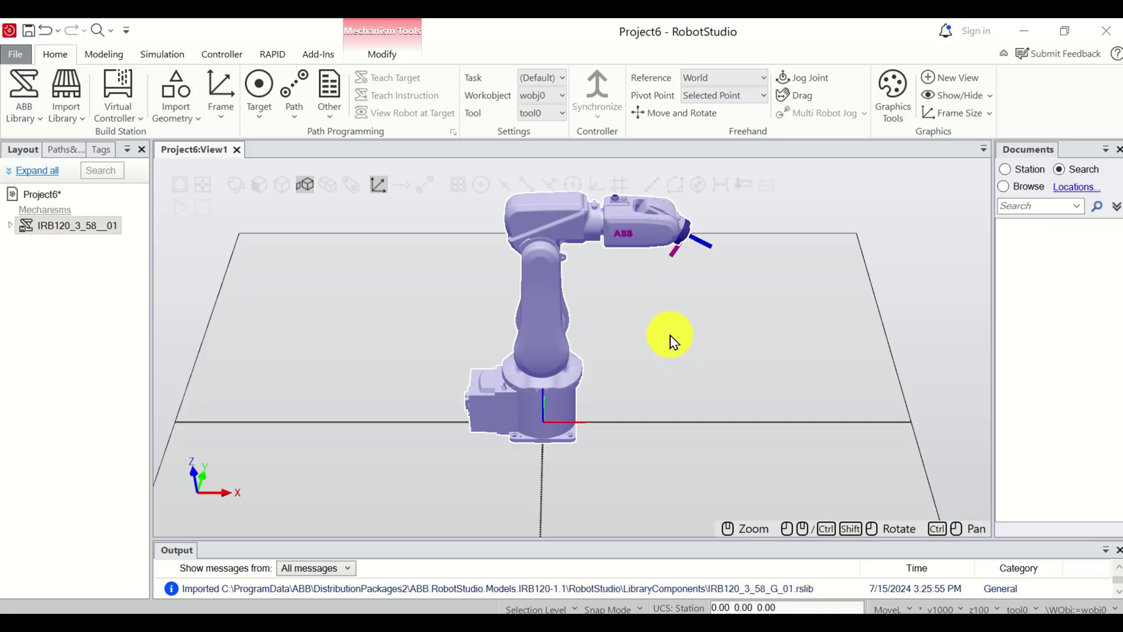
pyautogui.moveTo(697, 328)
pyautogui.keyDown('ctrl'); pyautogui.keyDown('shift'); pyautogui.mouseDown()
pyautogui.moveTo(727, 321)
pyautogui.moveTo(648, 320)
pyautogui.moveTo(654, 296)
pyautogui.moveTo(721, 300)
pyautogui.moveTo(736, 353)
pyautogui.moveTo(680, 371)
pyautogui.moveTo(629, 308)
pyautogui.moveTo(712, 296)
pyautogui.moveTo(747, 325)
pyautogui.moveTo(685, 314)
pyautogui.moveTo(701, 308)
pyautogui.moveTo(704, 318)
pyautogui.mouseUp(); pyautogui.keyUp('shift'); pyautogui.keyUp('ctrl')
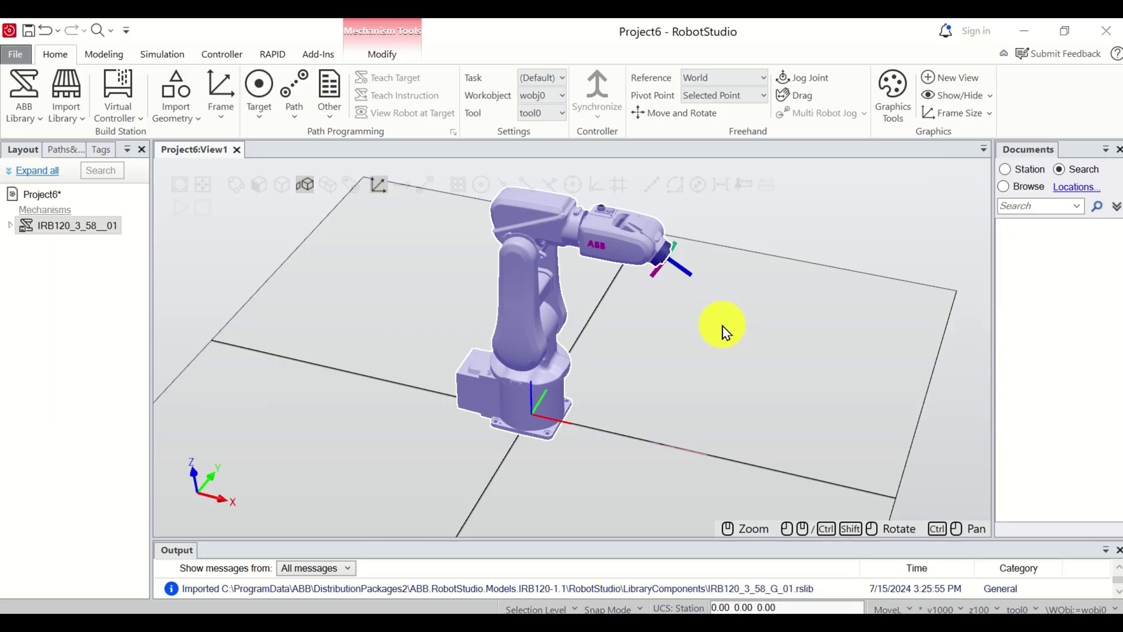
pyautogui.moveTo(725, 315)
pyautogui.keyDown('ctrl'); pyautogui.keyDown('shift'); pyautogui.mouseDown()
pyautogui.moveTo(664, 314)
pyautogui.moveTo(692, 301)
pyautogui.moveTo(732, 307)
pyautogui.moveTo(689, 318)
pyautogui.moveTo(709, 301)
pyautogui.moveTo(718, 316)
pyautogui.mouseUp(); pyautogui.keyUp('shift'); pyautogui.keyUp('ctrl')
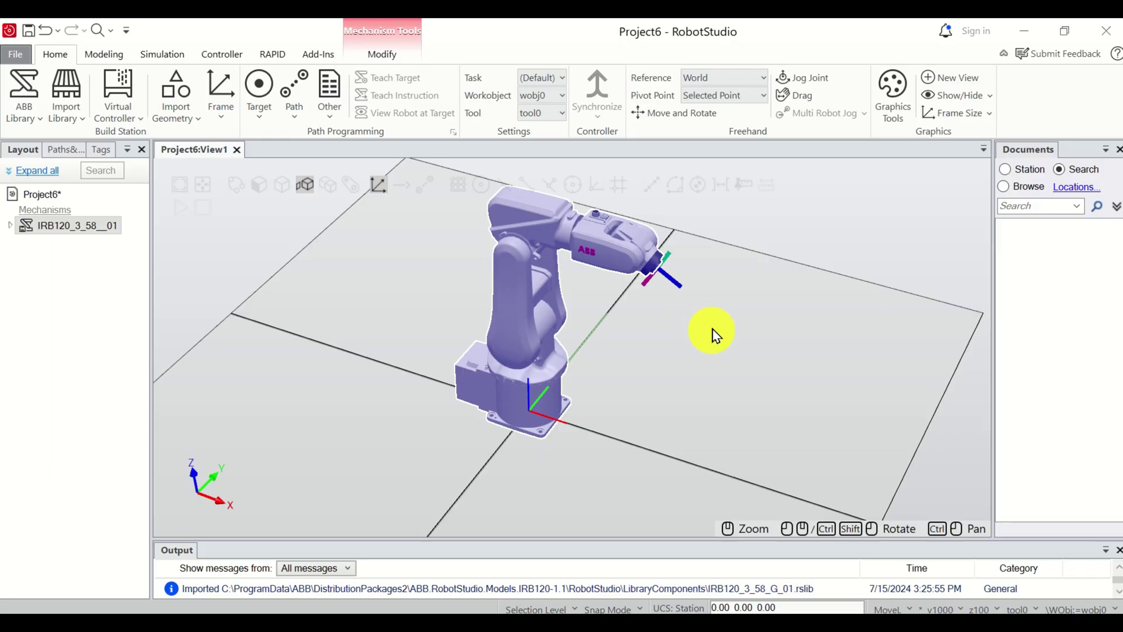
pyautogui.keyDown('ctrl'); pyautogui.keyDown('shift'); pyautogui.moveTo(713, 339); pyautogui.dragTo(802, 341); pyautogui.keyUp('shift'); pyautogui.keyUp('ctrl')
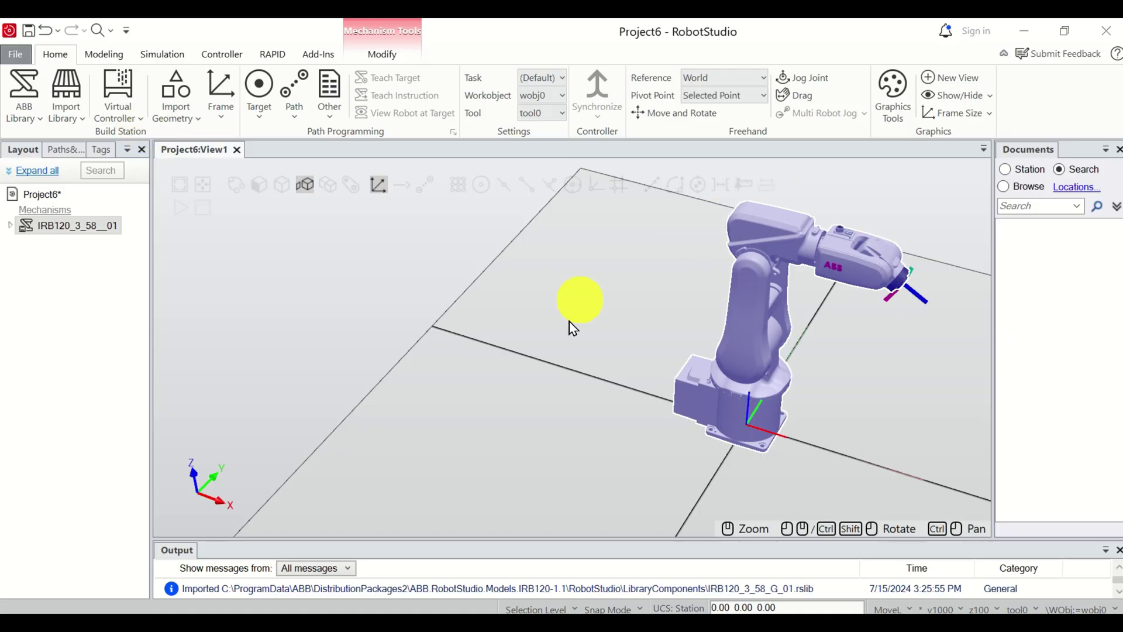
# Create a virtual controller from the layout, named Controller1, with RobotWare 6.15.07.00 and the IRB120_3_58__01 mechanism.
pyautogui.click(136, 118)
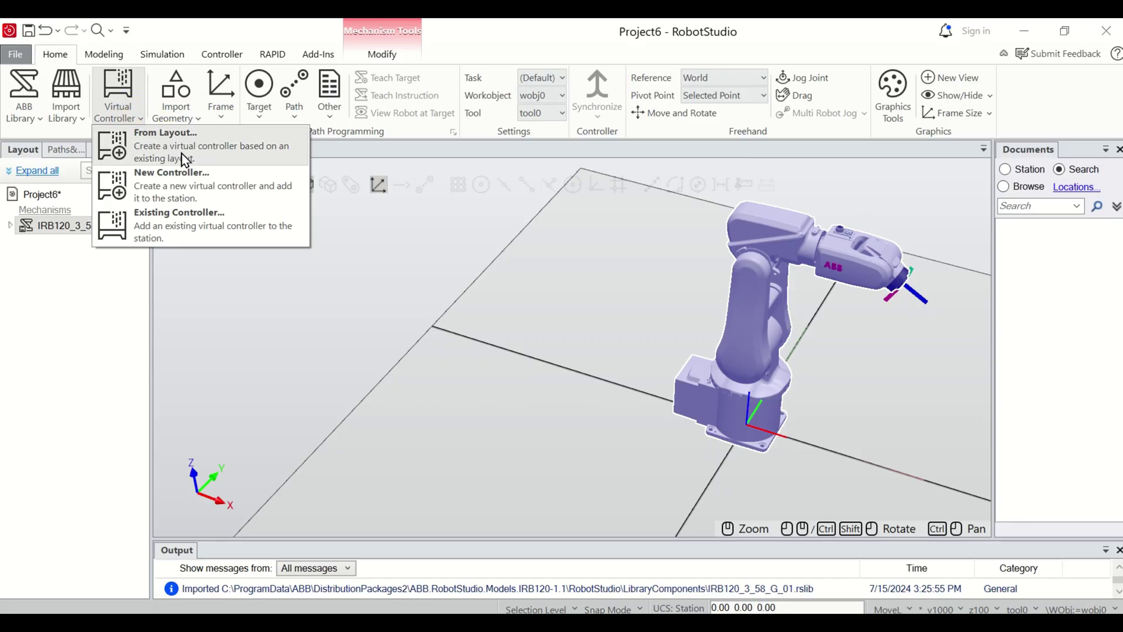
pyautogui.click(214, 153)
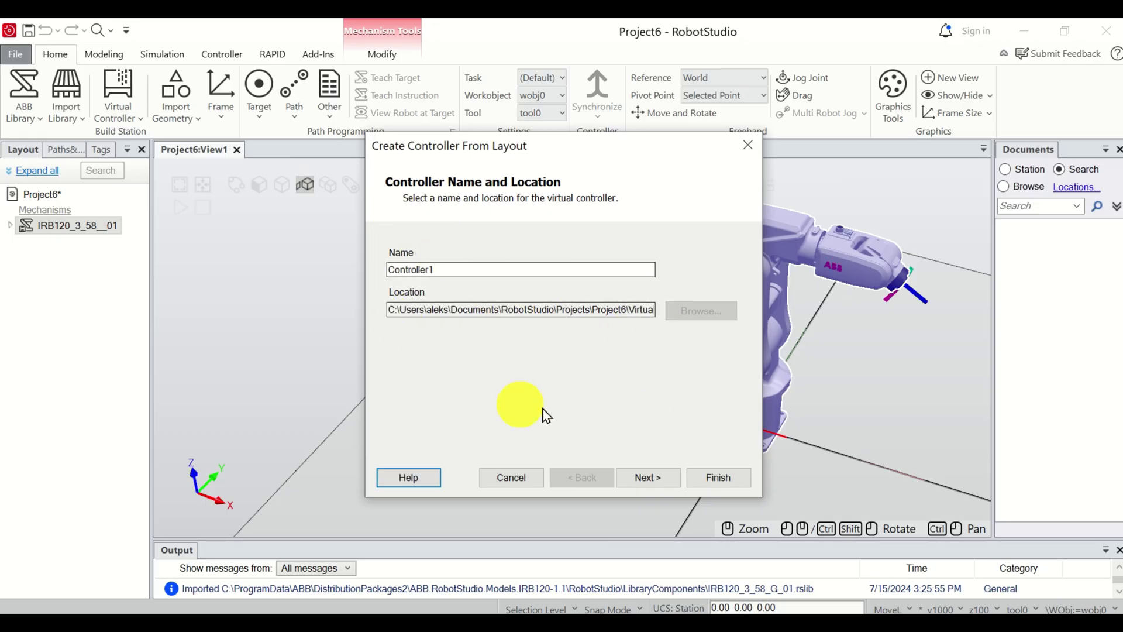
pyautogui.click(656, 486)
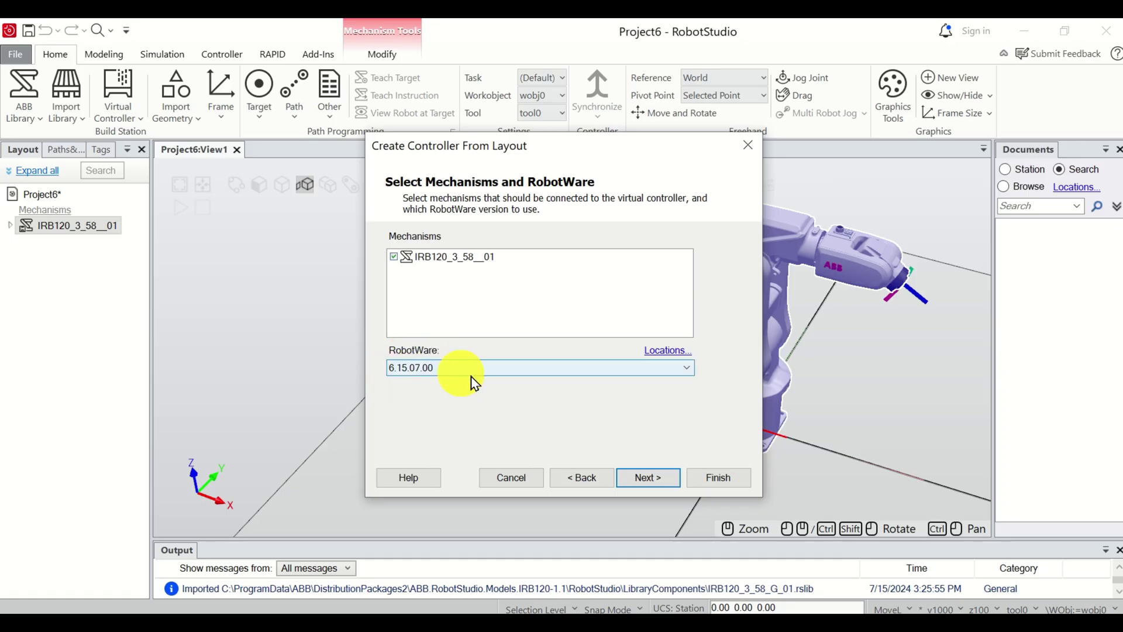
pyautogui.click(655, 481)
pyautogui.click(640, 480)
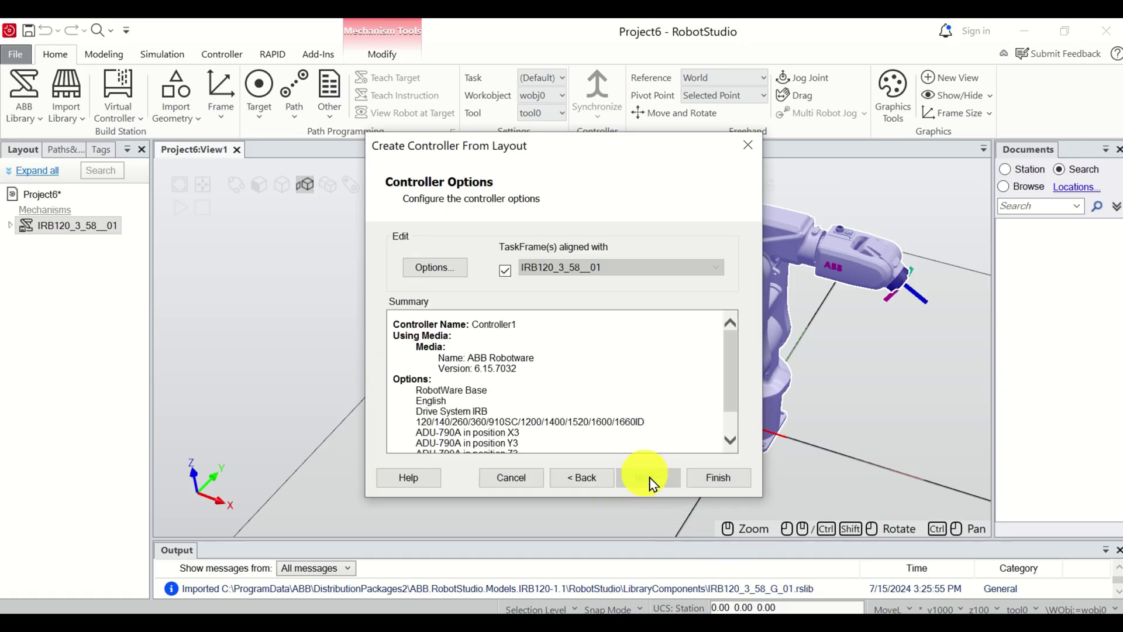
pyautogui.click(718, 481)
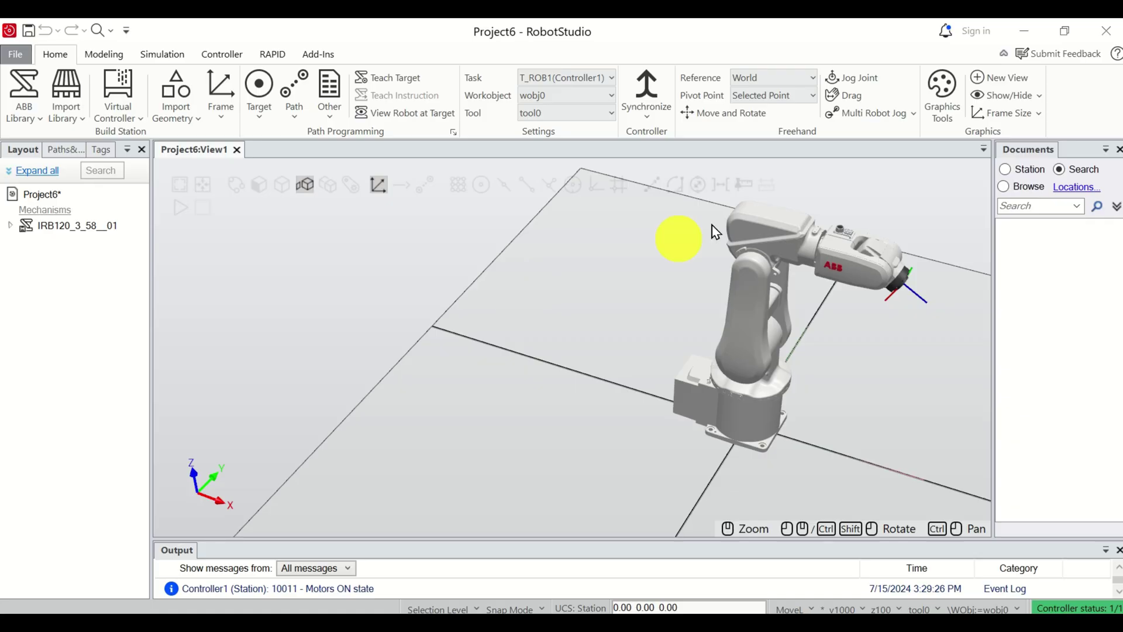
# Jog the robot's Link2 freehand to about 5° with Jog Joint, and clear the selection.
pyautogui.click(864, 80)
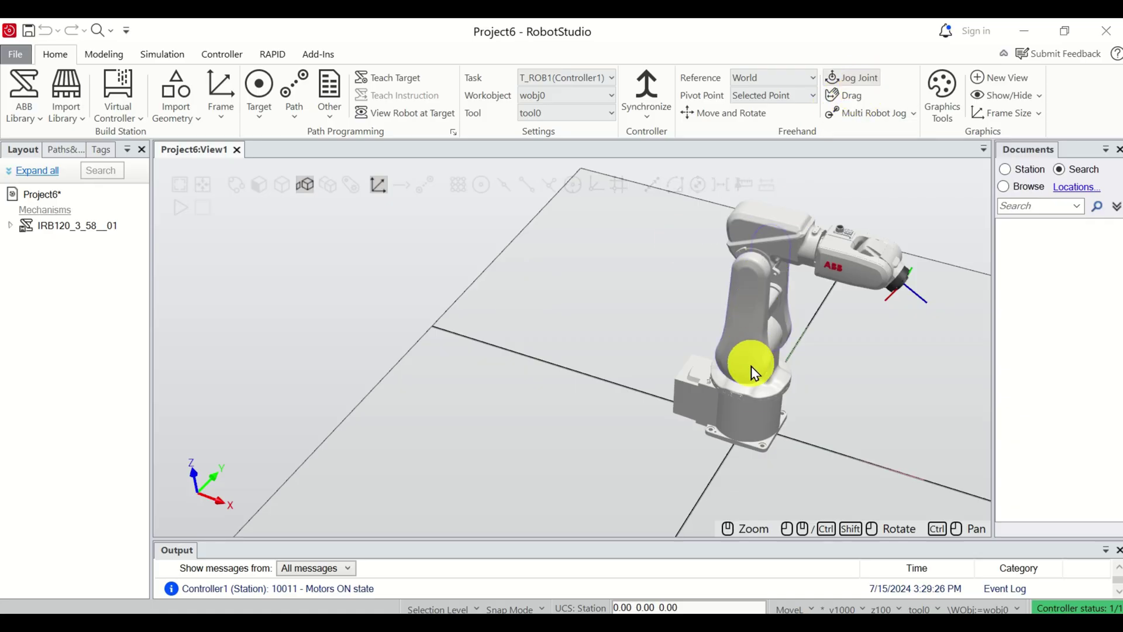
pyautogui.click(767, 379)
pyautogui.moveTo(763, 296)
pyautogui.mouseDown()
pyautogui.moveTo(734, 287)
pyautogui.moveTo(744, 296)
pyautogui.moveTo(731, 301)
pyautogui.moveTo(760, 319)
pyautogui.mouseUp()
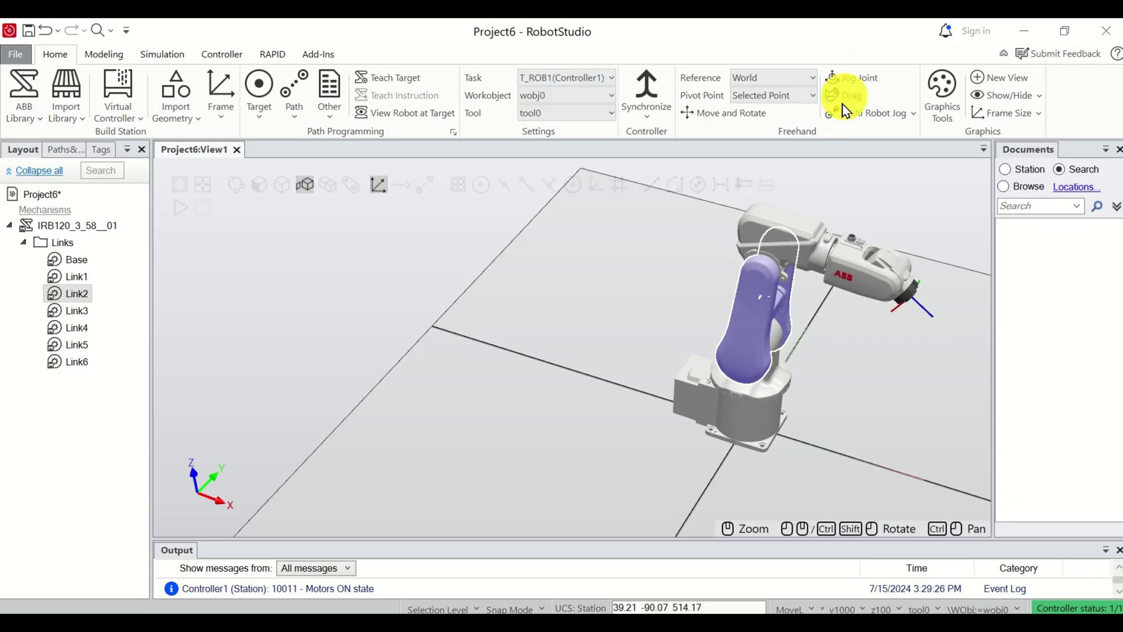
pyautogui.click(557, 325)
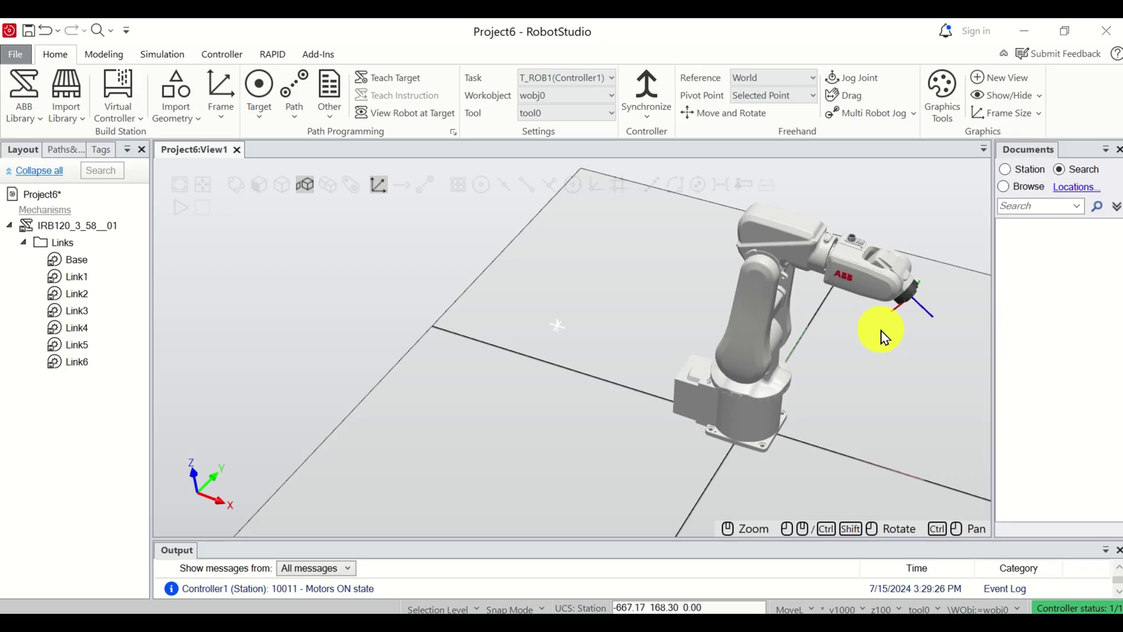
# Switch the virtual controller's operating mode to Manual and enable the device.
pyautogui.click(222, 54)
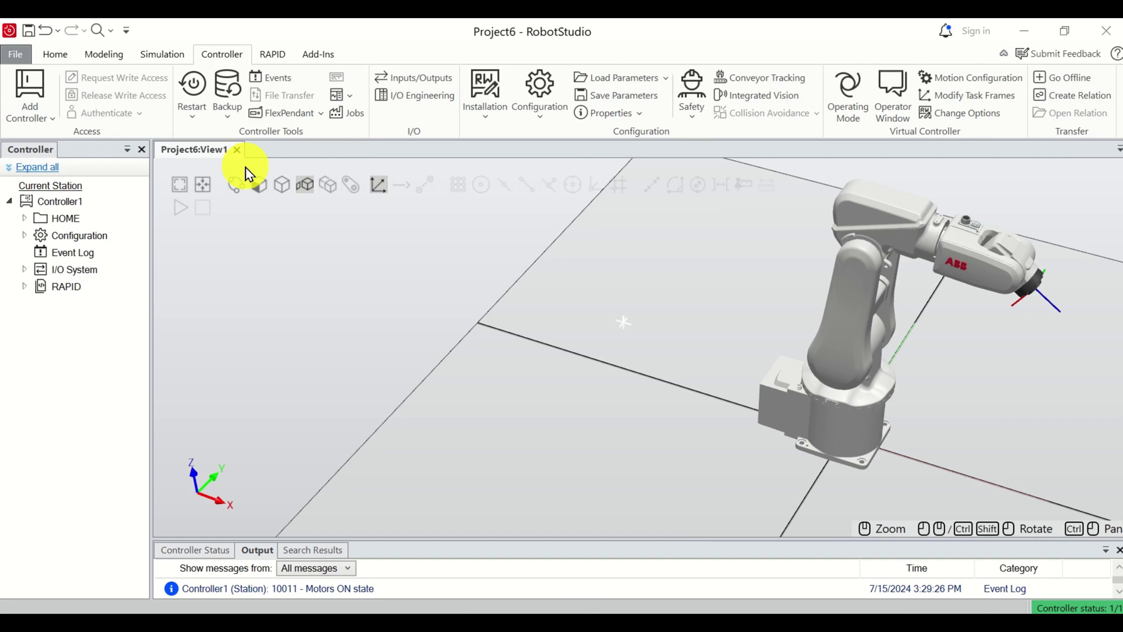
pyautogui.click(852, 113)
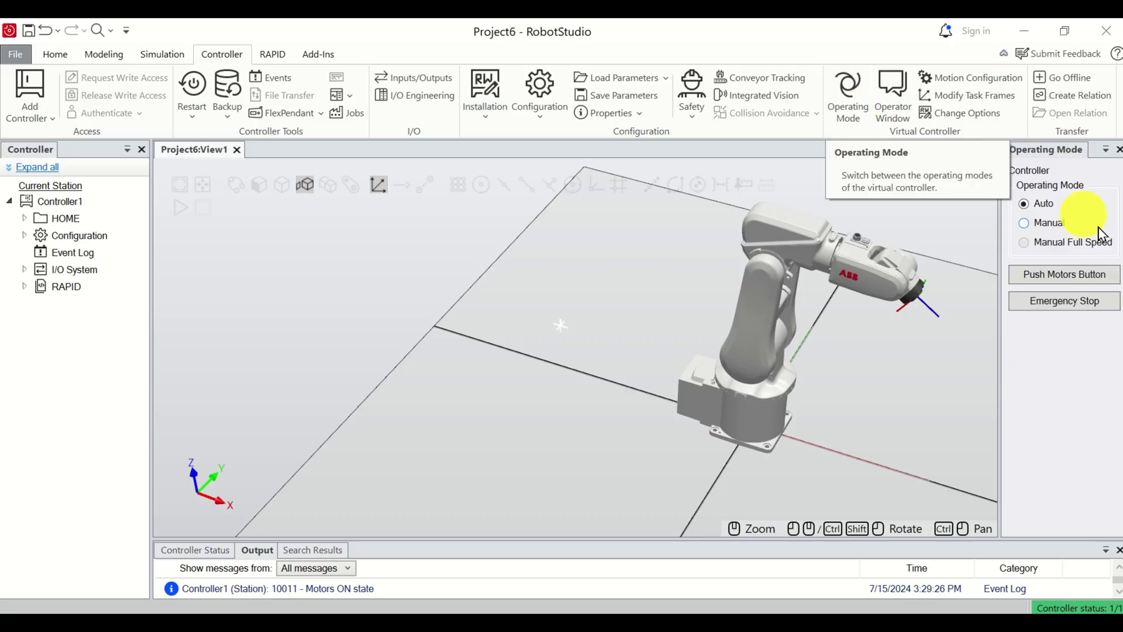
pyautogui.click(1028, 231)
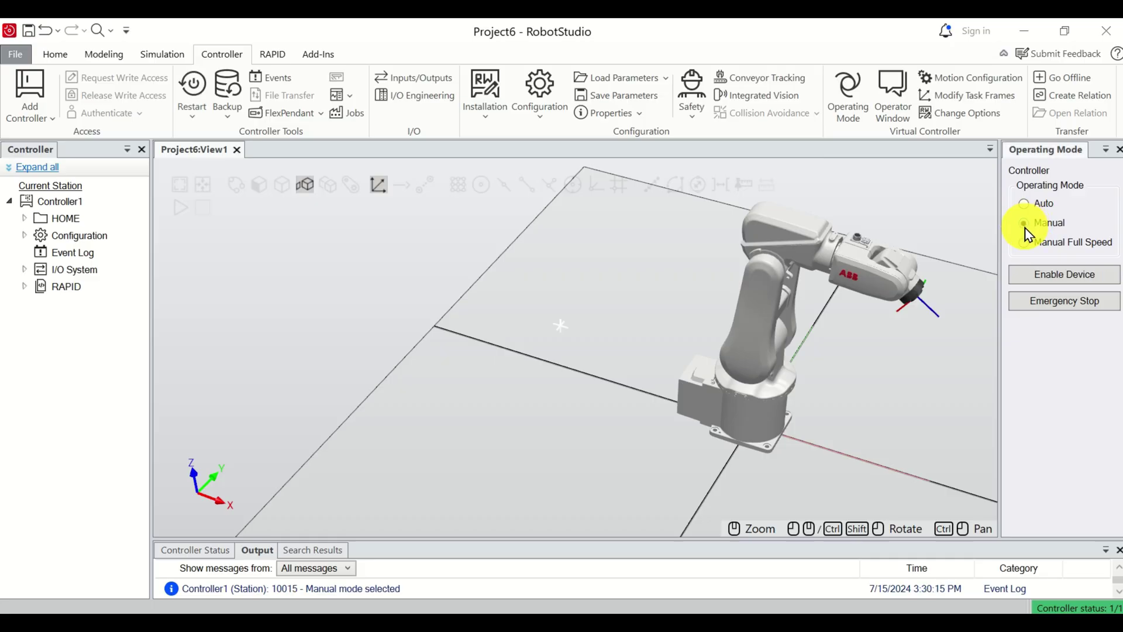
pyautogui.click(1016, 280)
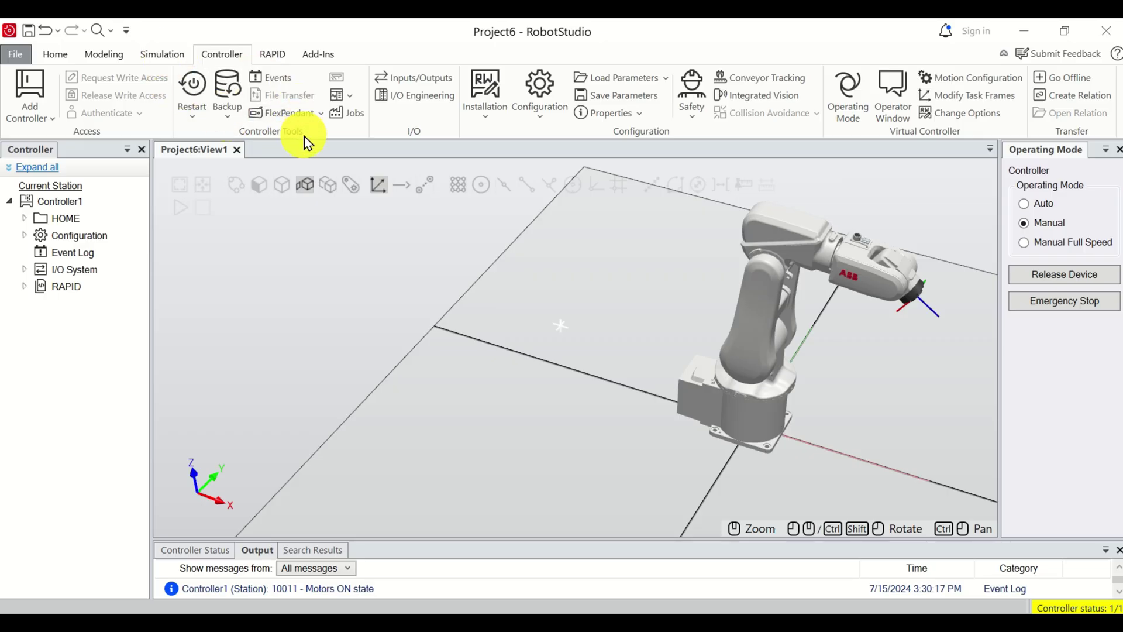
# Launch the virtual FlexPendant and bring up the motion mode choices in its Jogging settings.
pyautogui.click(289, 117)
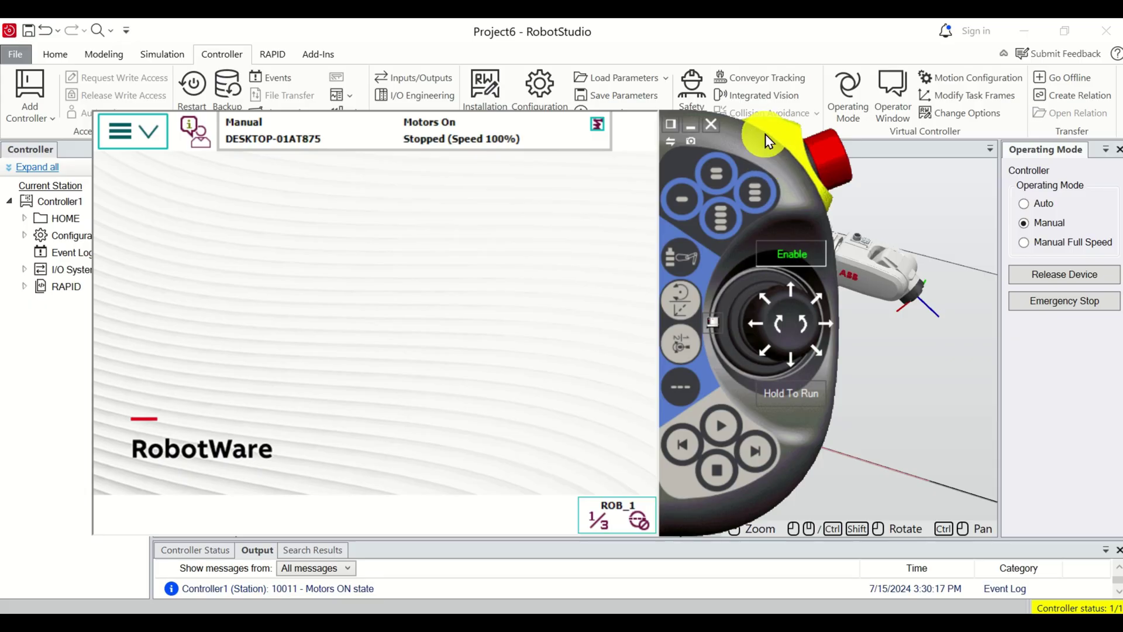
pyautogui.moveTo(749, 150); pyautogui.dragTo(662, 233)
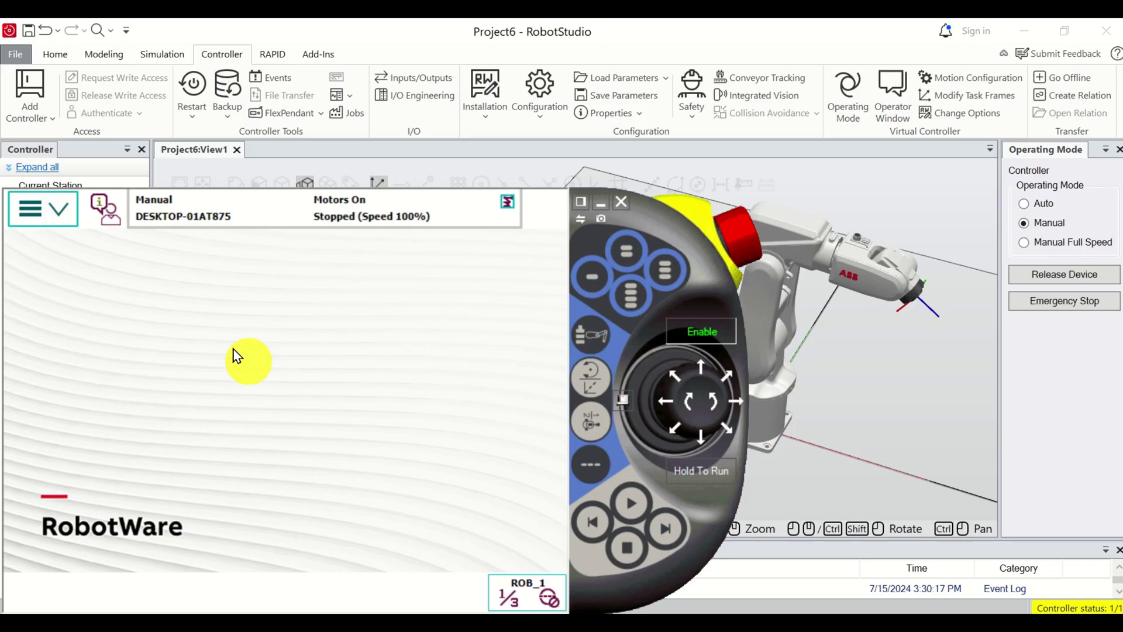
pyautogui.click(54, 218)
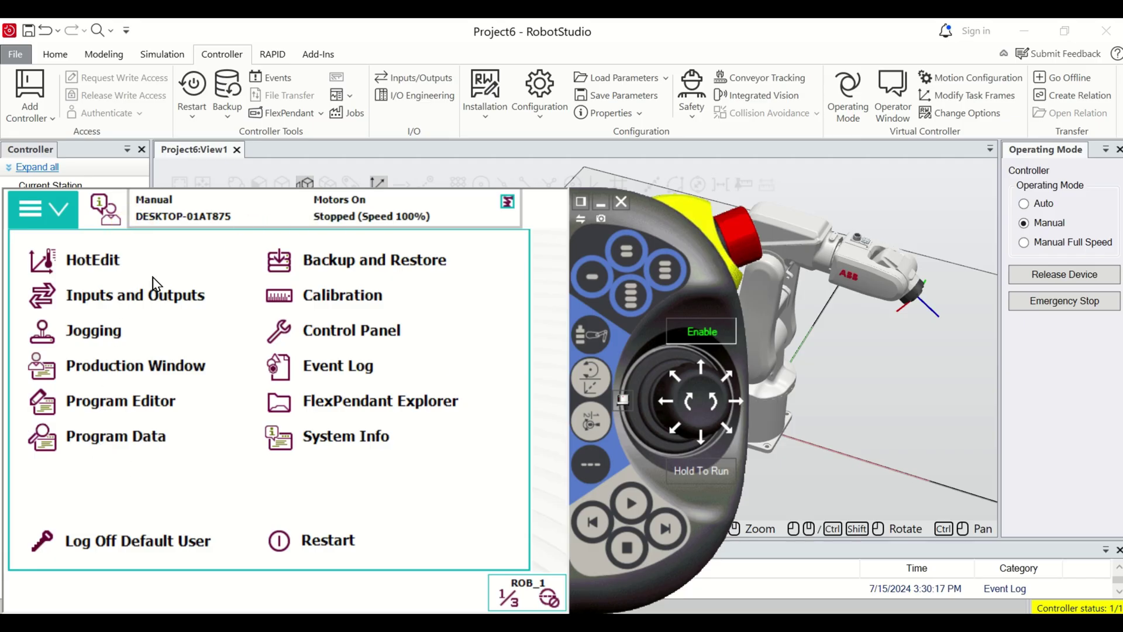
pyautogui.click(106, 331)
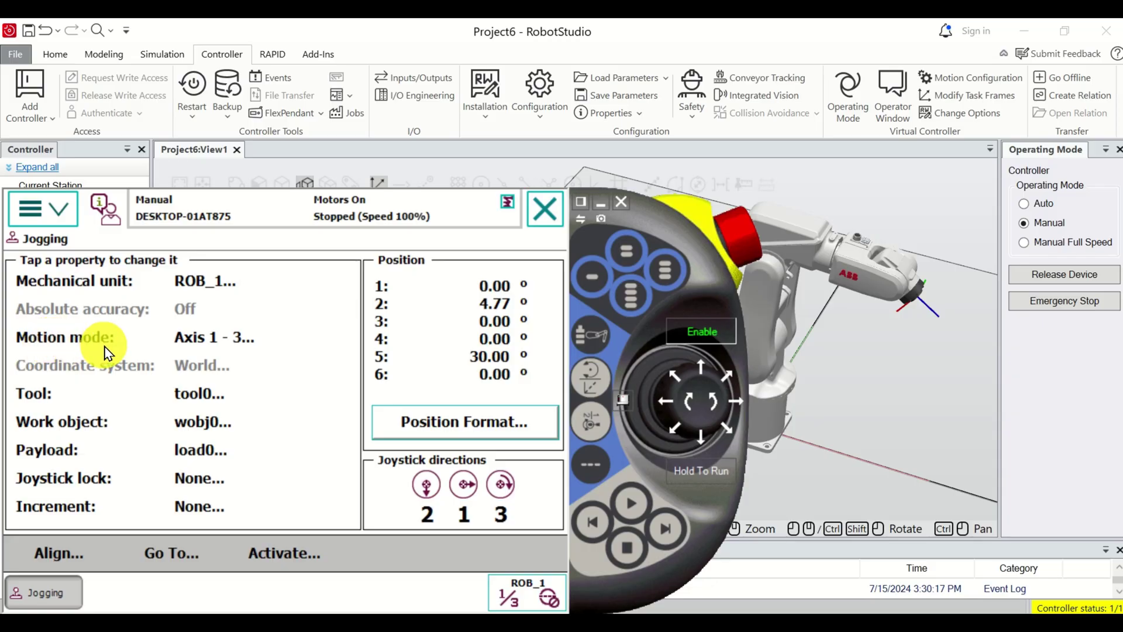
pyautogui.click(207, 342)
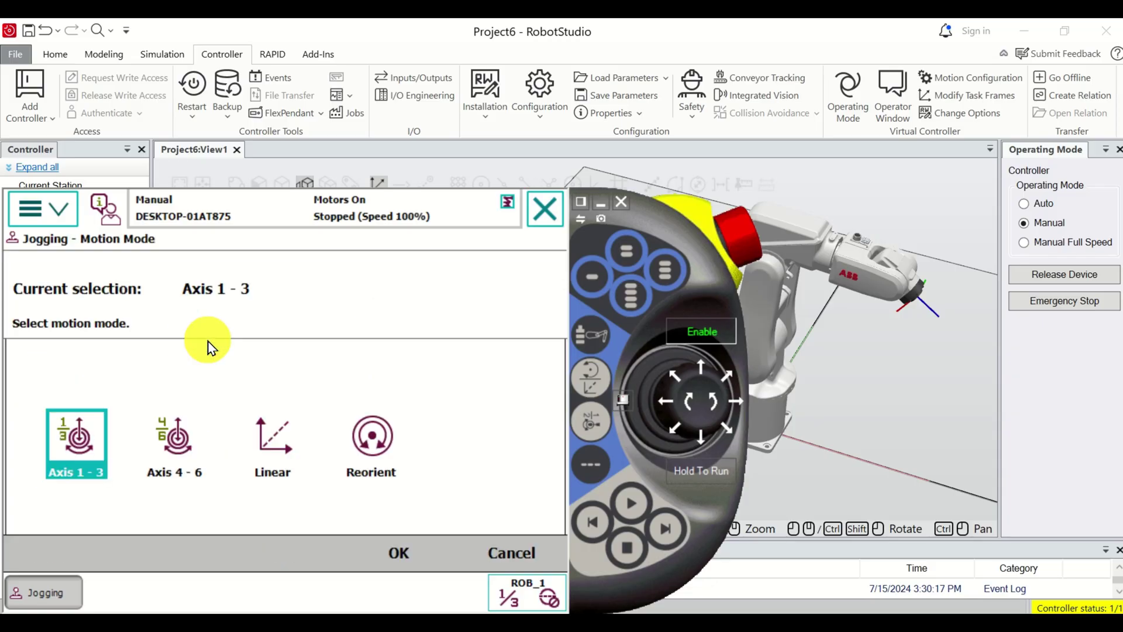
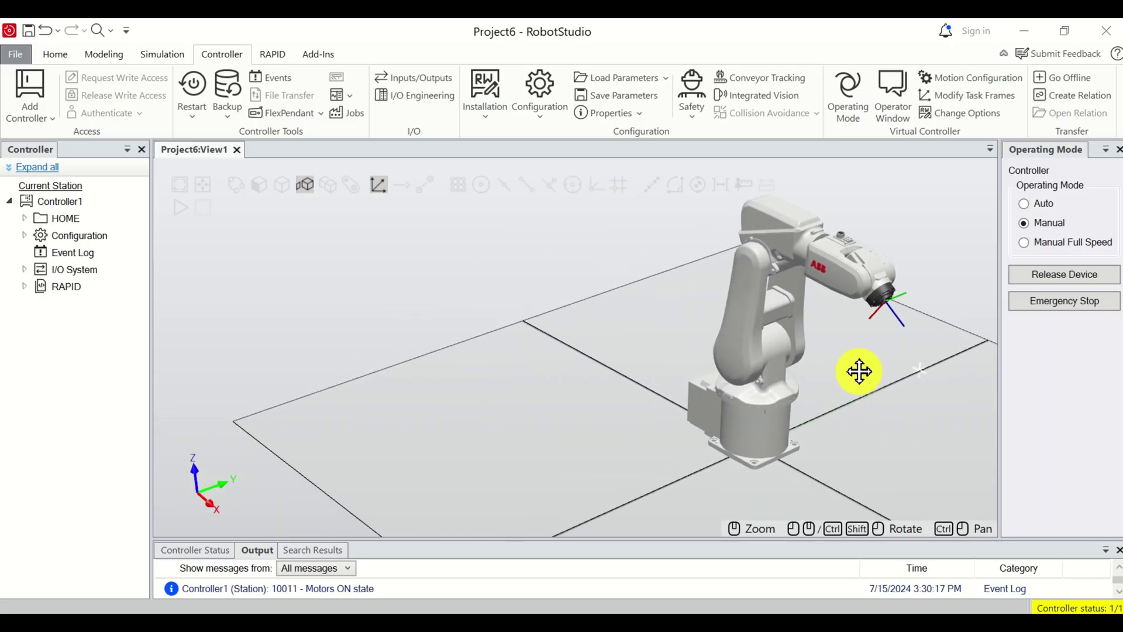
# Jog axis 1 in both directions with the FlexPendant joystick, to about 59° and about -74°, and highlight its link in the station view.
pyautogui.hotkey('ctrl', 'F5')
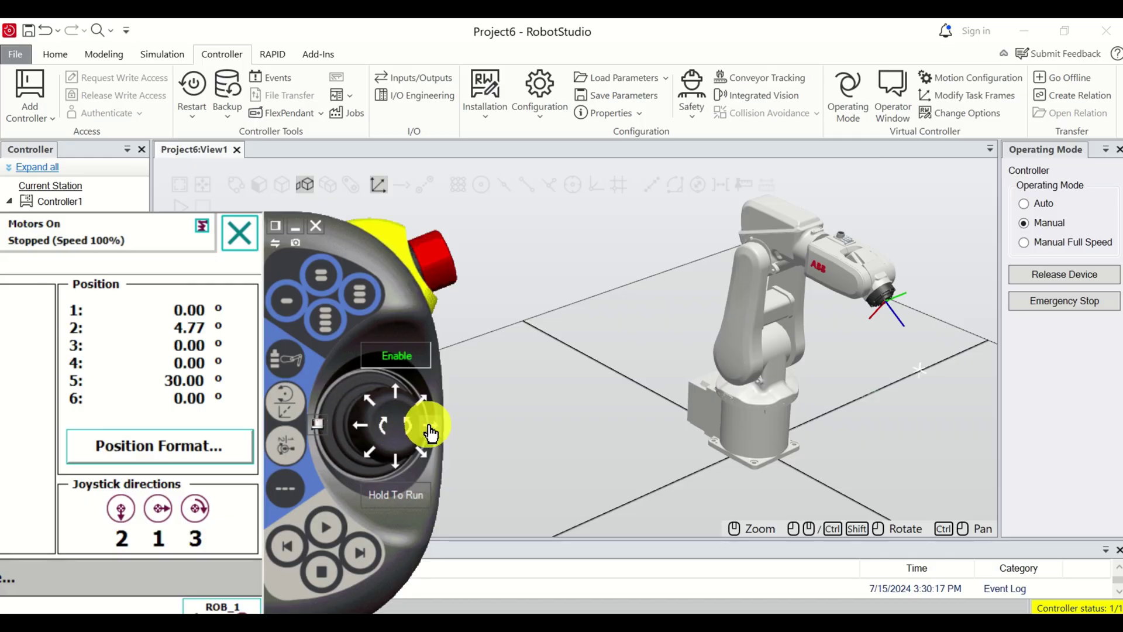
pyautogui.moveTo(430, 434); pyautogui.dragTo(430, 434)
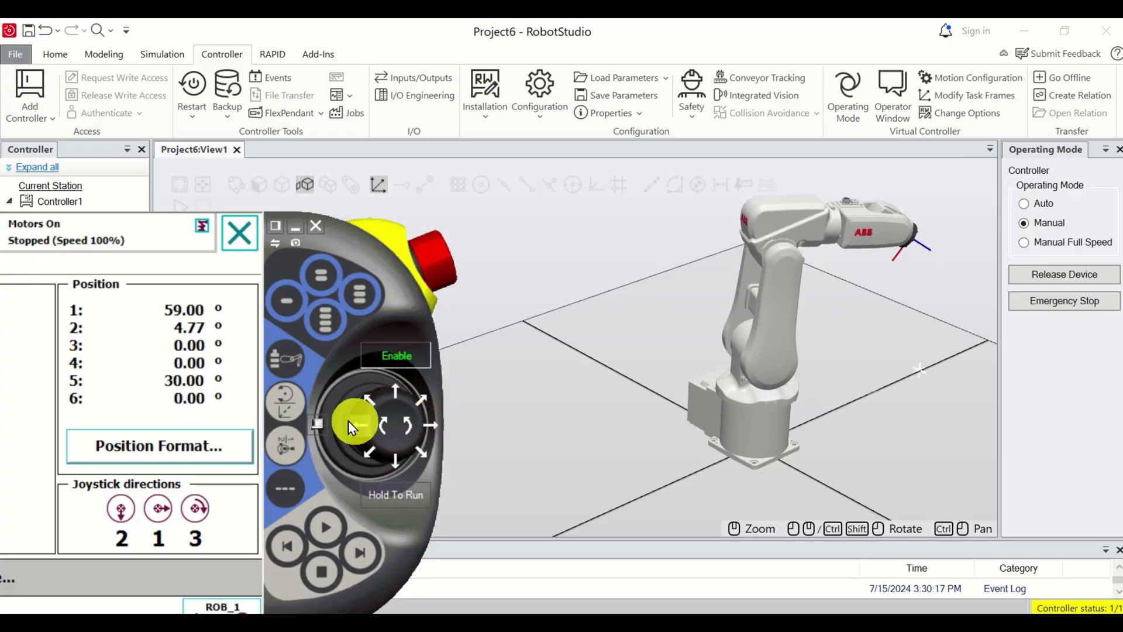
pyautogui.moveTo(353, 424); pyautogui.dragTo(359, 432)
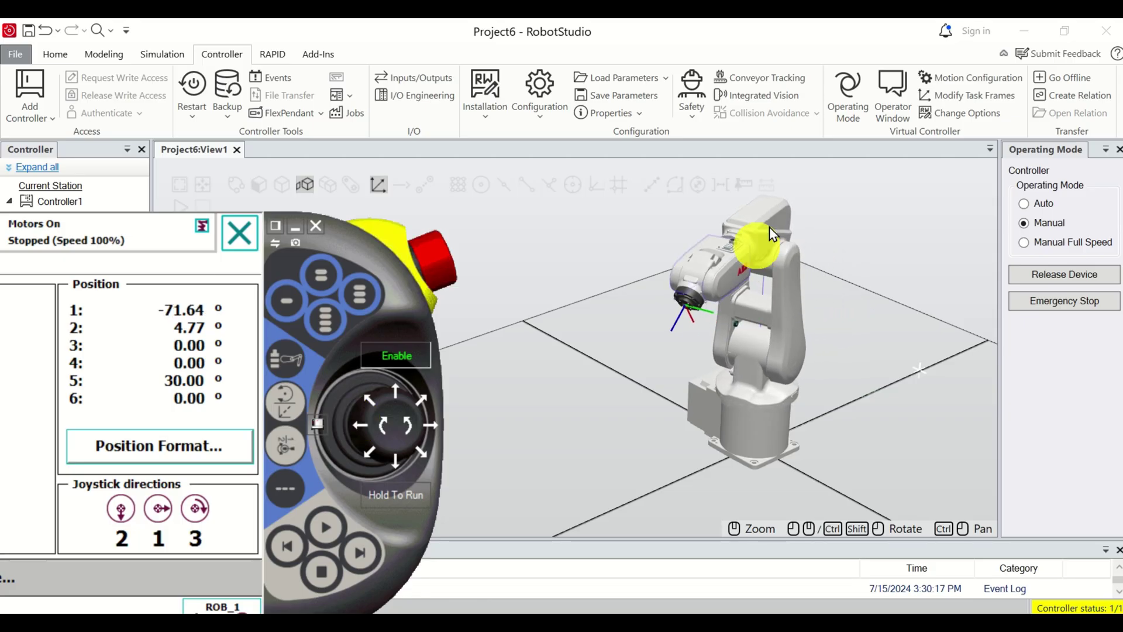
pyautogui.click(764, 400)
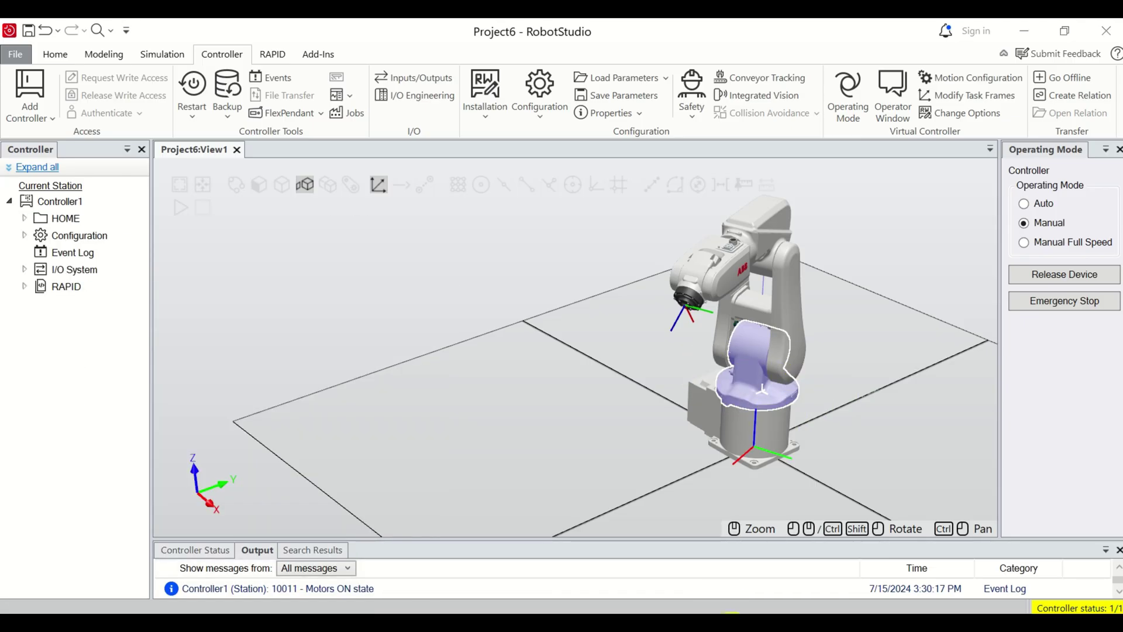
pyautogui.hotkey('alt', 'Tab')
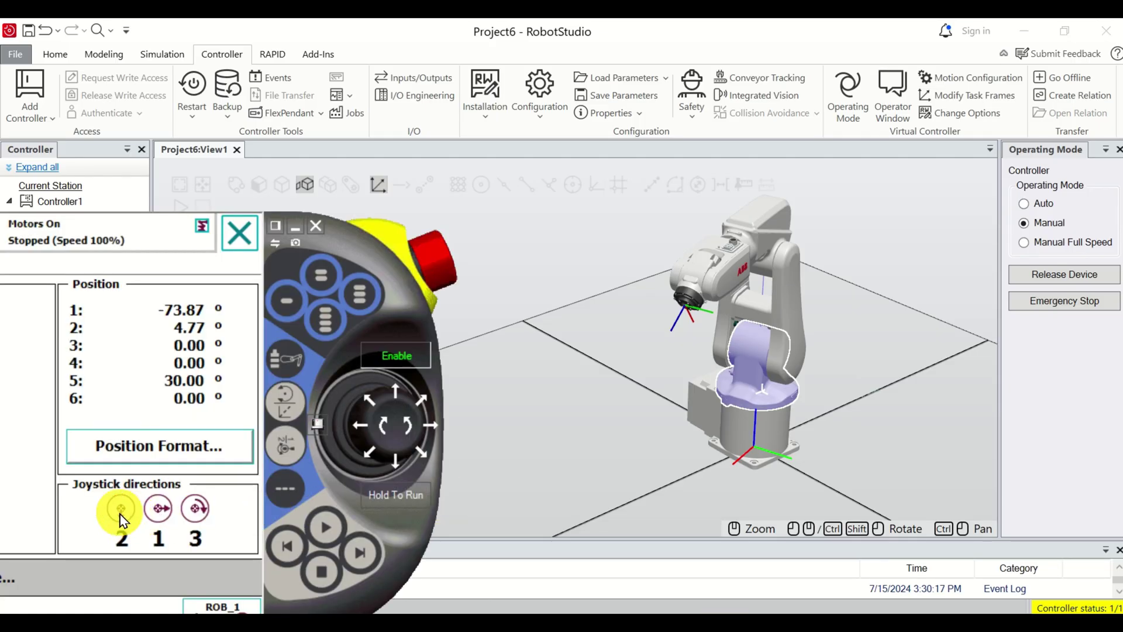
# Highlight the link of axis 2 and jog that axis in both directions, to about 50° and about -20°.
pyautogui.click(801, 363)
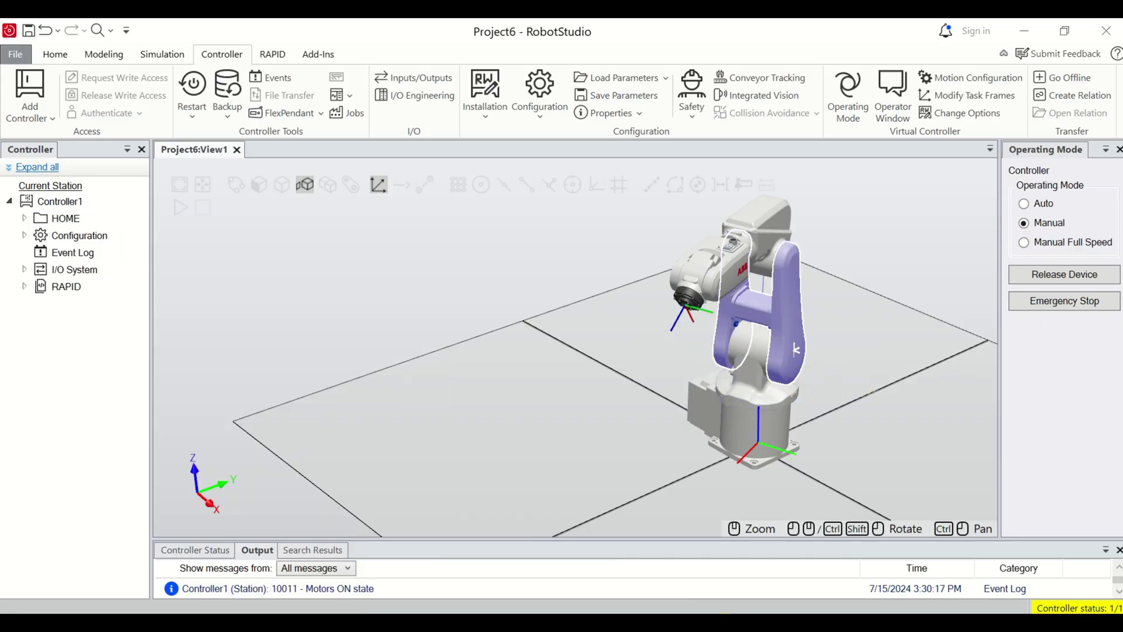
pyautogui.click(659, 620)
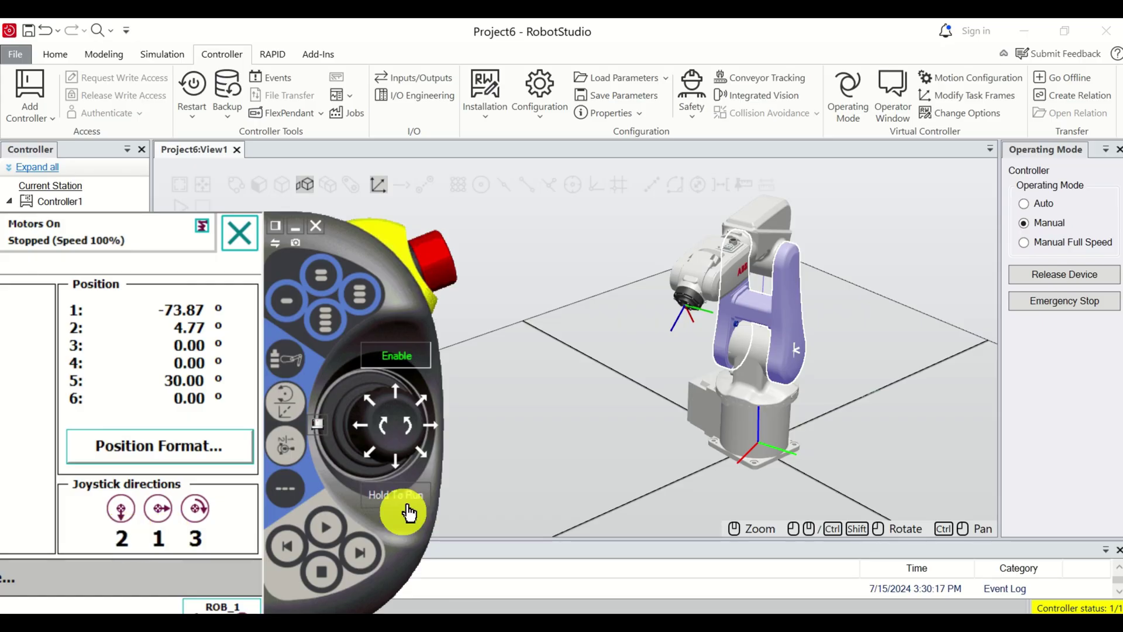
pyautogui.moveTo(396, 471); pyautogui.dragTo(398, 468)
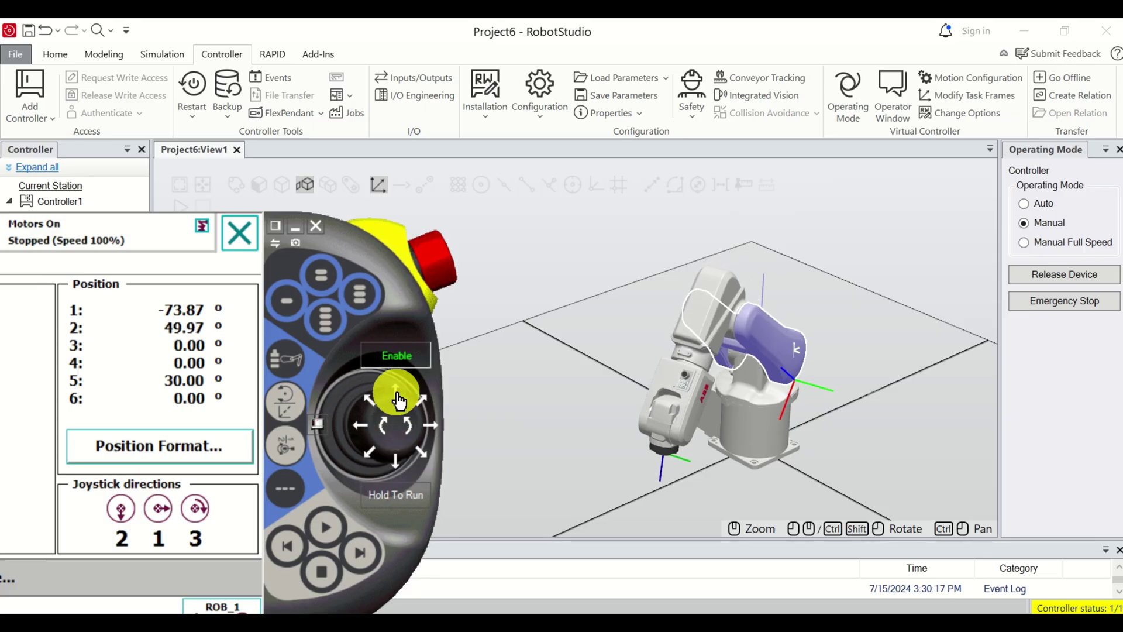
pyautogui.moveTo(399, 401); pyautogui.dragTo(399, 402)
pyautogui.click(198, 510)
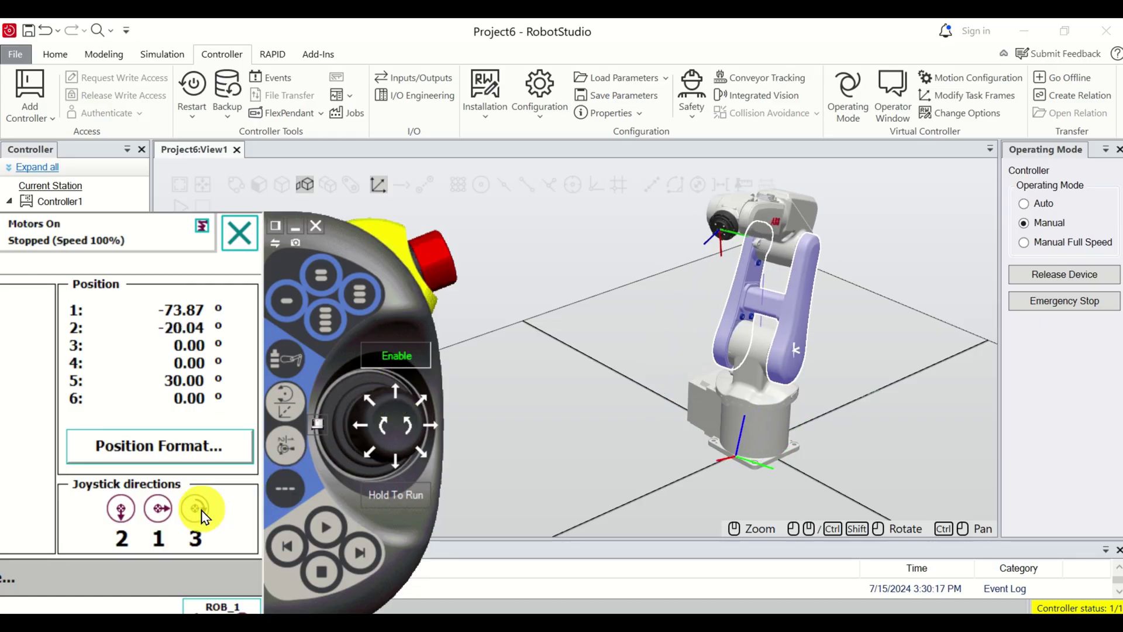
# Highlight the link of axis 3 in the station view and jog that axis with the FlexPendant joystick, ending at about 1.4°.
pyautogui.click(802, 219)
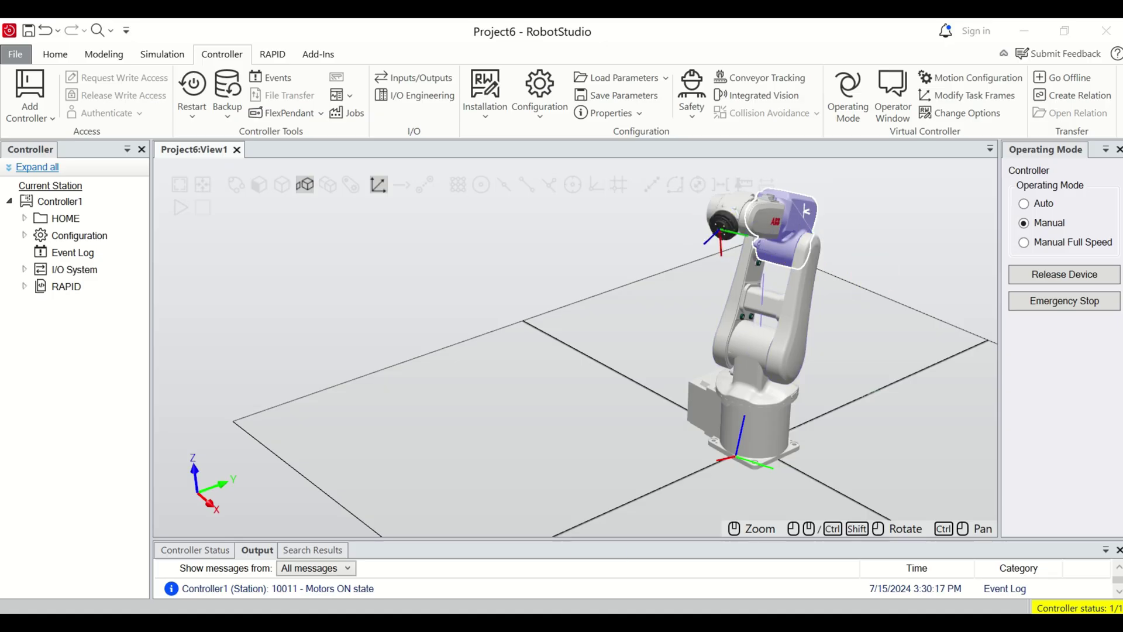
pyautogui.hotkey('alt', 'Tab')
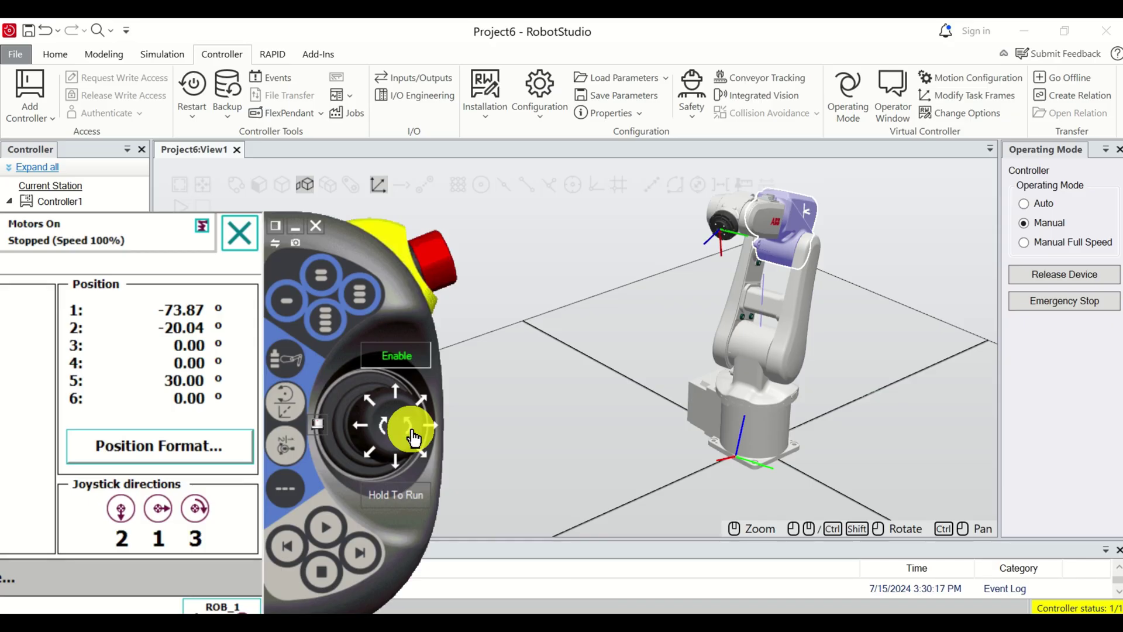
pyautogui.moveTo(413, 437); pyautogui.dragTo(377, 427)
# Change the FlexPendant's motion mode to Axis 4 - 6, keeping the robot in sight beside the joystick.
pyautogui.moveTo(374, 244); pyautogui.dragTo(682, 217)
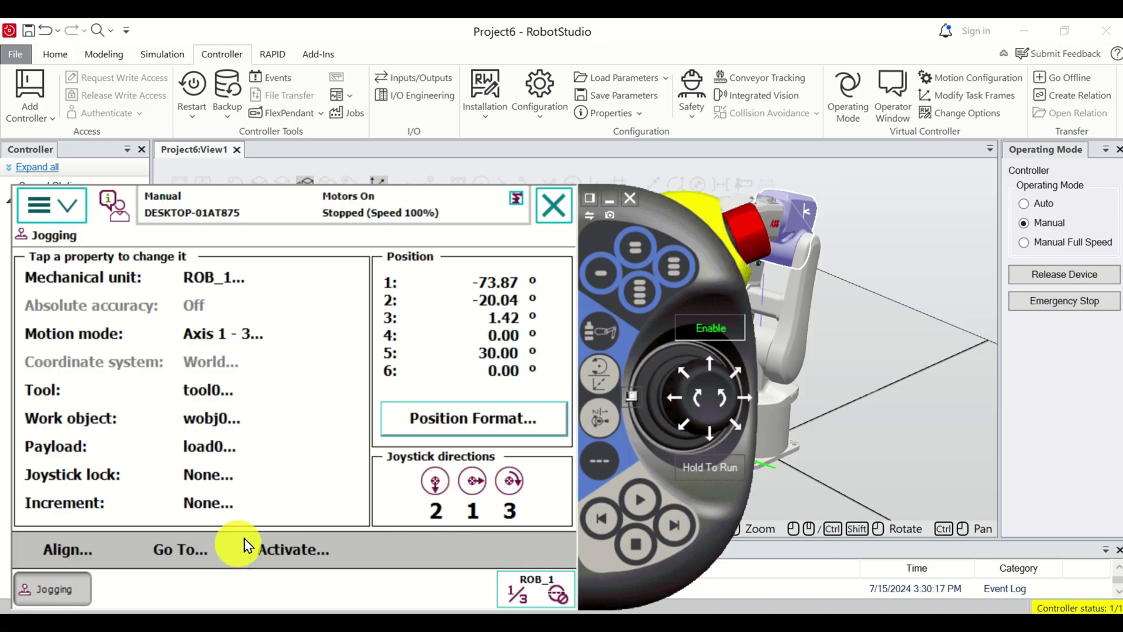
pyautogui.click(244, 345)
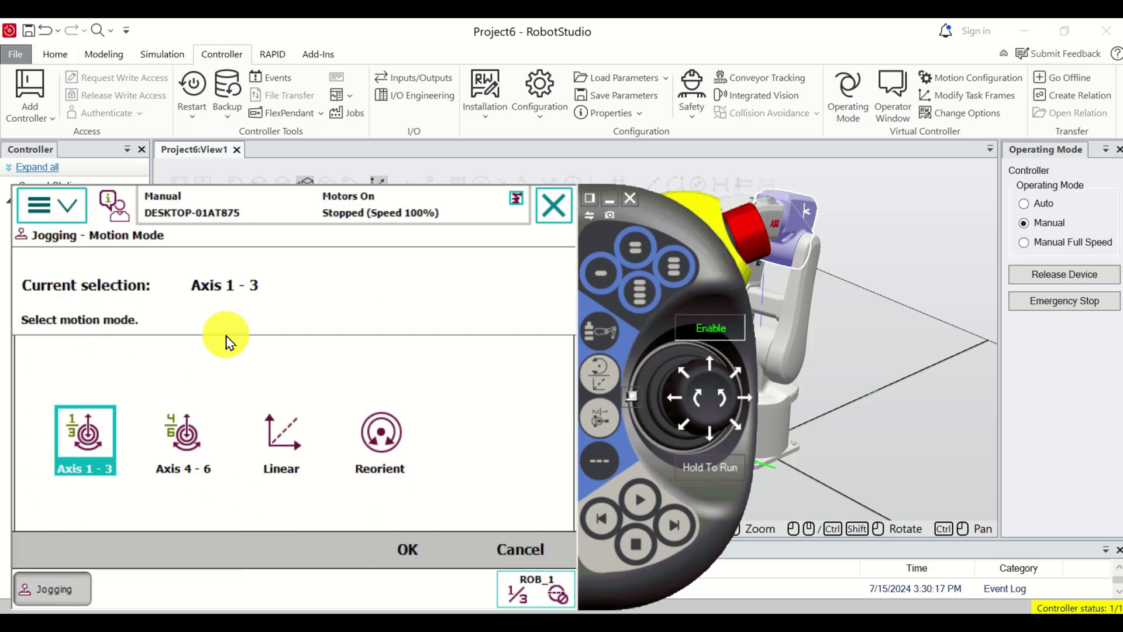
pyautogui.click(186, 452)
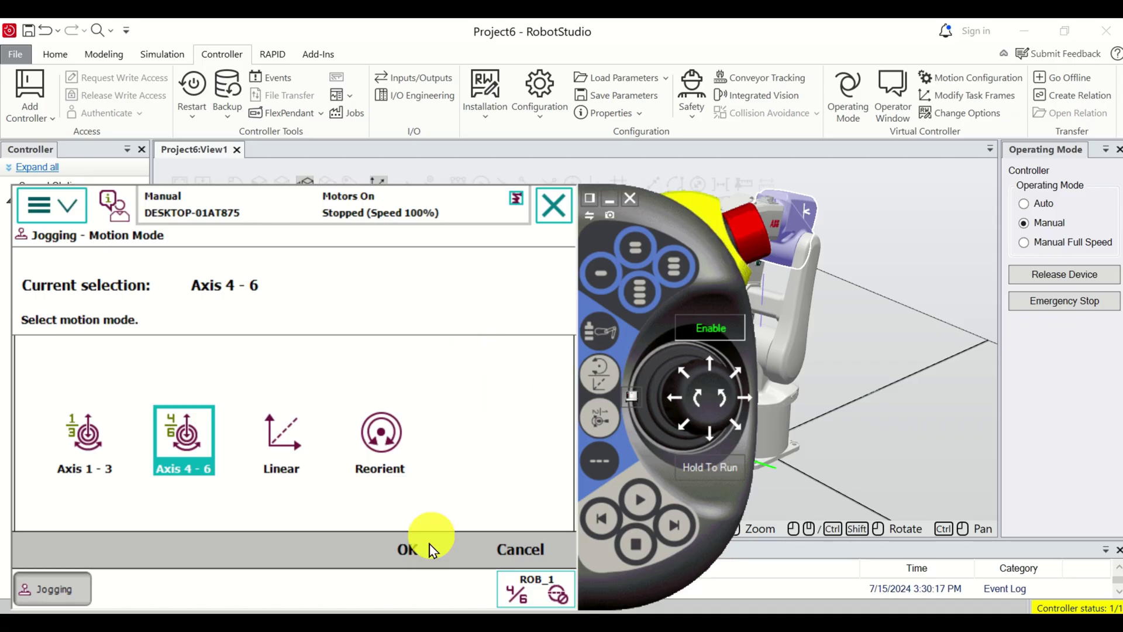
pyautogui.click(408, 553)
pyautogui.moveTo(724, 272); pyautogui.dragTo(475, 292)
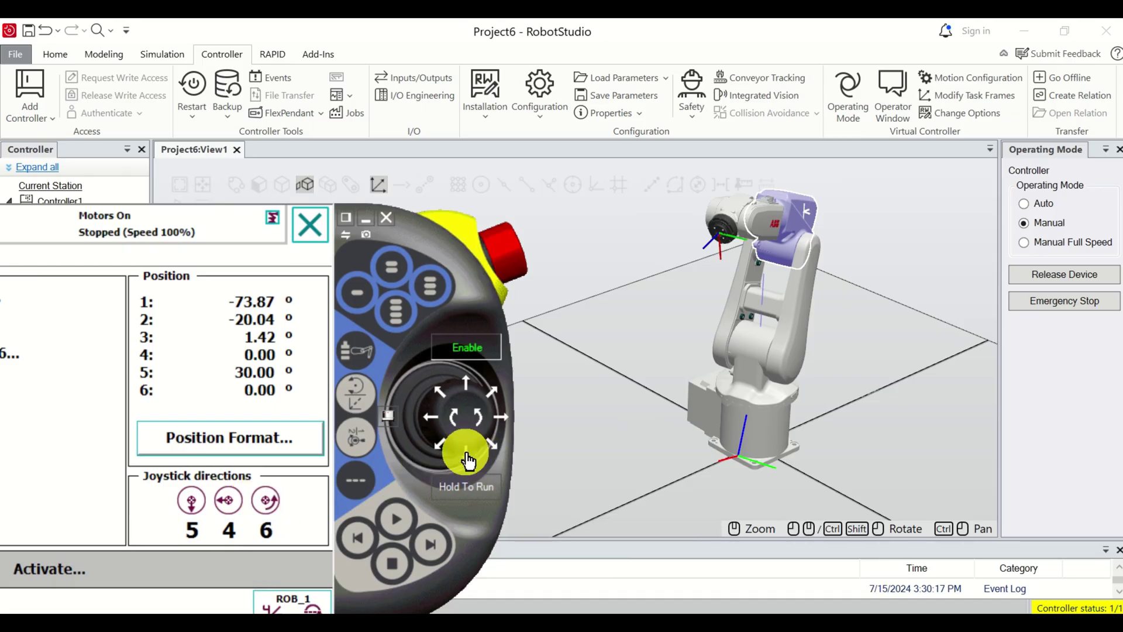
# Jog axis 5 to about 34°, axis 4 to about 31° and back to about 3°, and axis 6 to about 49° and back to about 29°.
pyautogui.moveTo(468, 461); pyautogui.dragTo(497, 386)
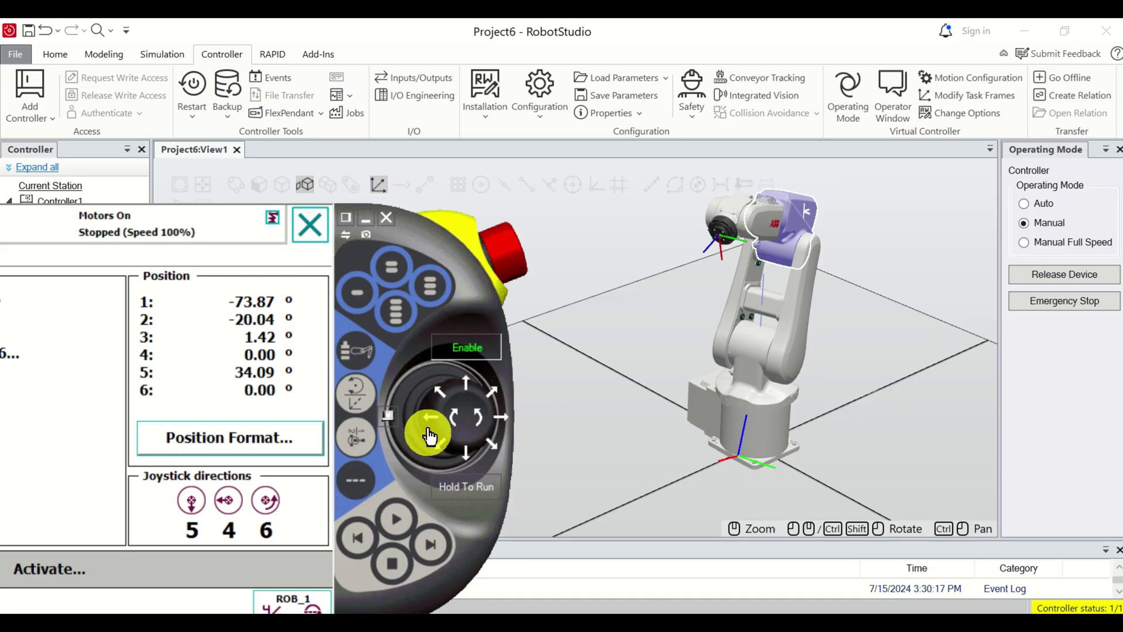
pyautogui.moveTo(432, 422); pyautogui.dragTo(433, 421)
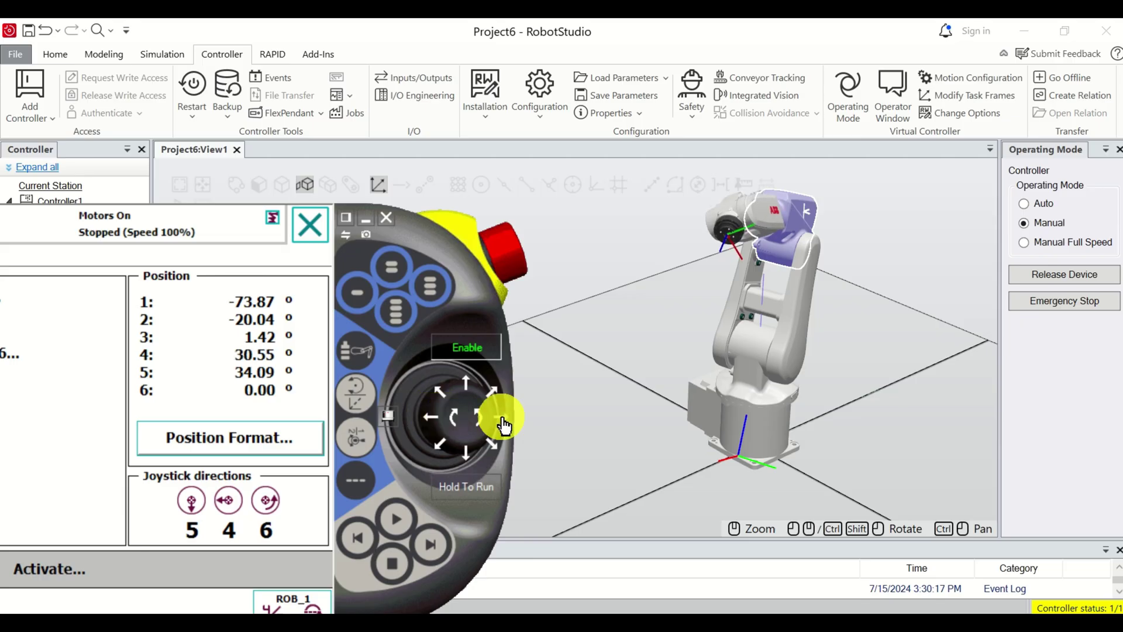
pyautogui.moveTo(504, 426); pyautogui.dragTo(731, 246)
pyautogui.scroll(5, 721, 241)
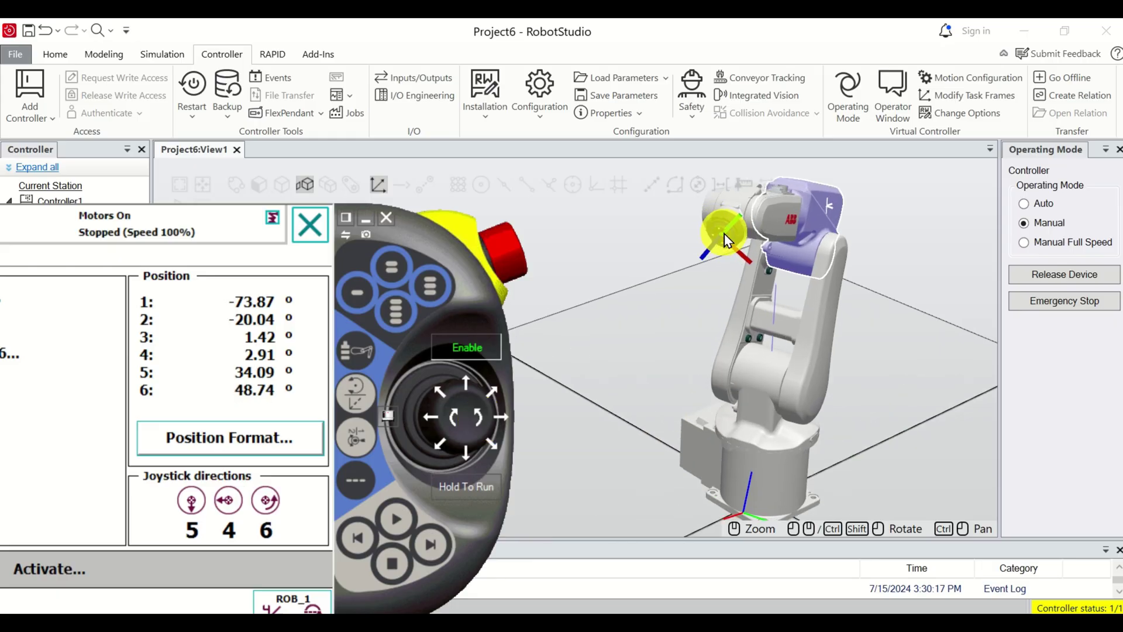
pyautogui.moveTo(485, 424); pyautogui.dragTo(466, 431)
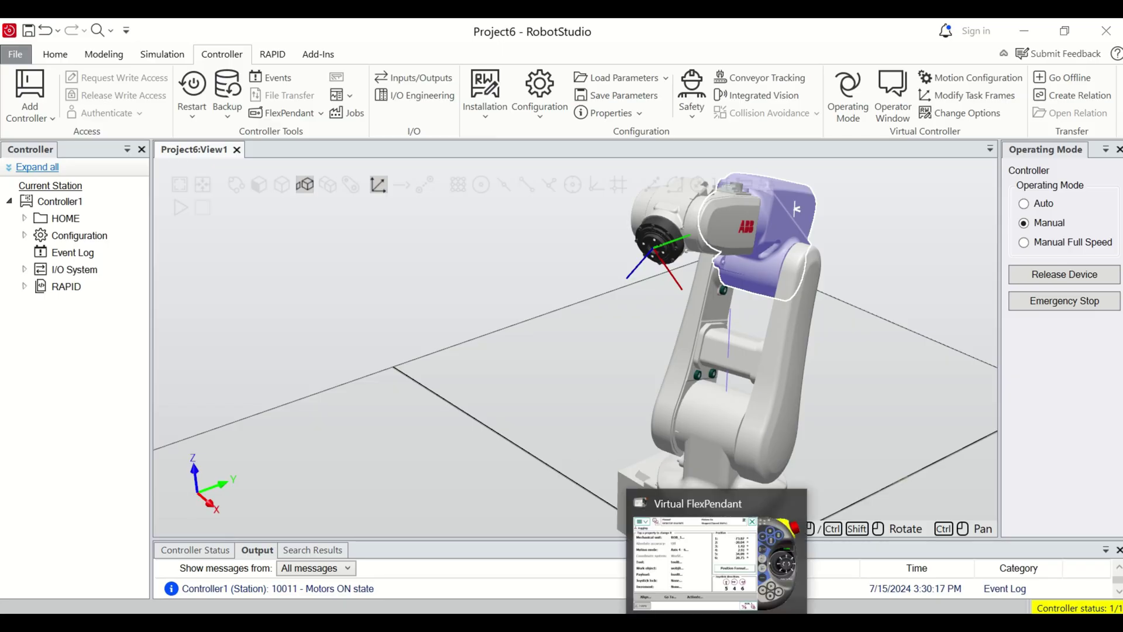
# Switch the FlexPendant's motion mode to Linear, keeping the robot in sight beside the joystick.
pyautogui.click(677, 568)
pyautogui.moveTo(394, 219); pyautogui.dragTo(735, 193)
pyautogui.click(297, 329)
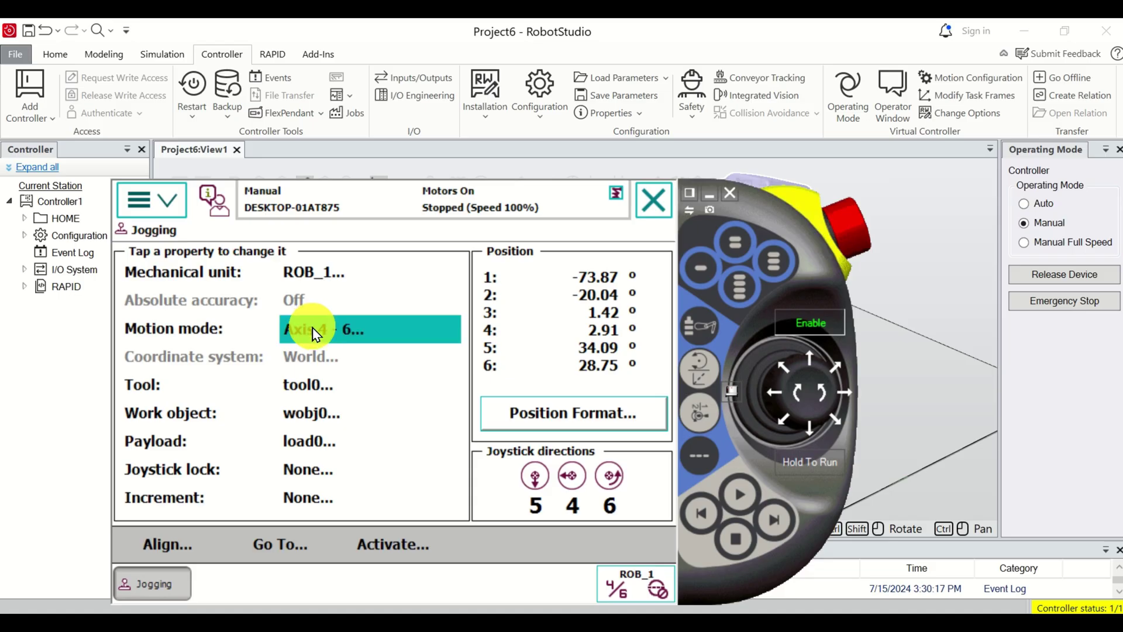
pyautogui.click(383, 436)
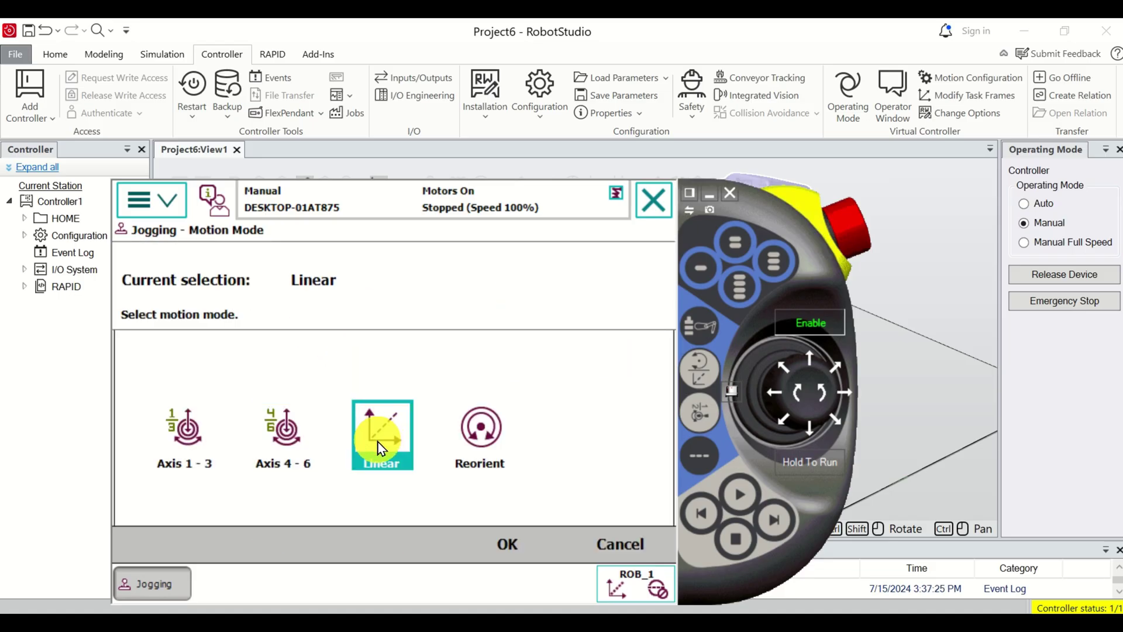
pyautogui.click(504, 544)
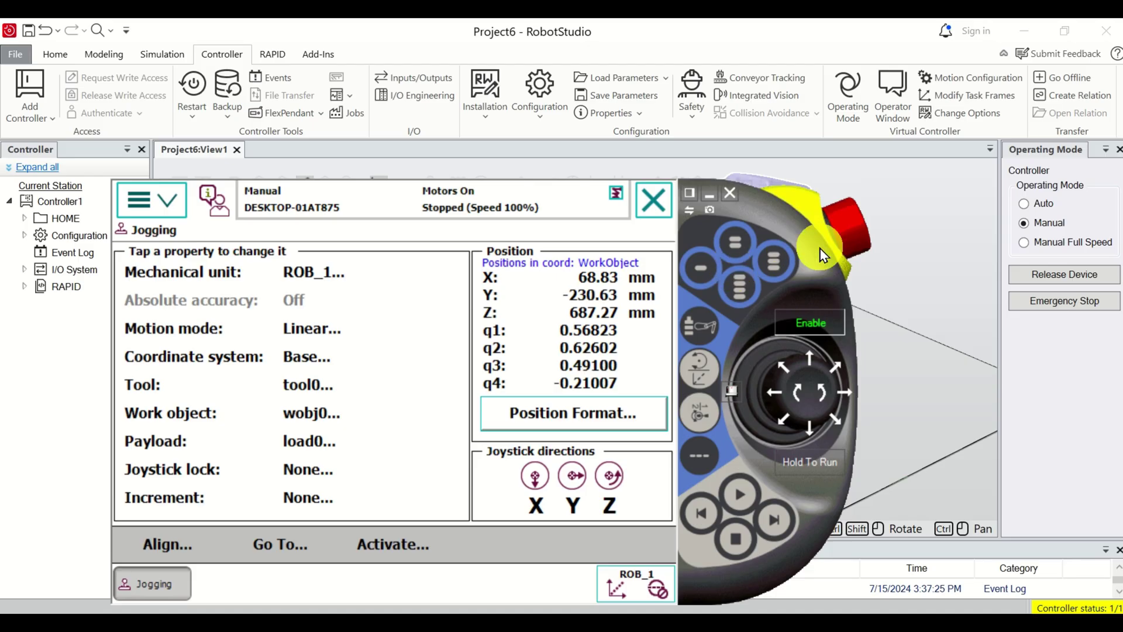
pyautogui.moveTo(815, 252); pyautogui.dragTo(545, 239)
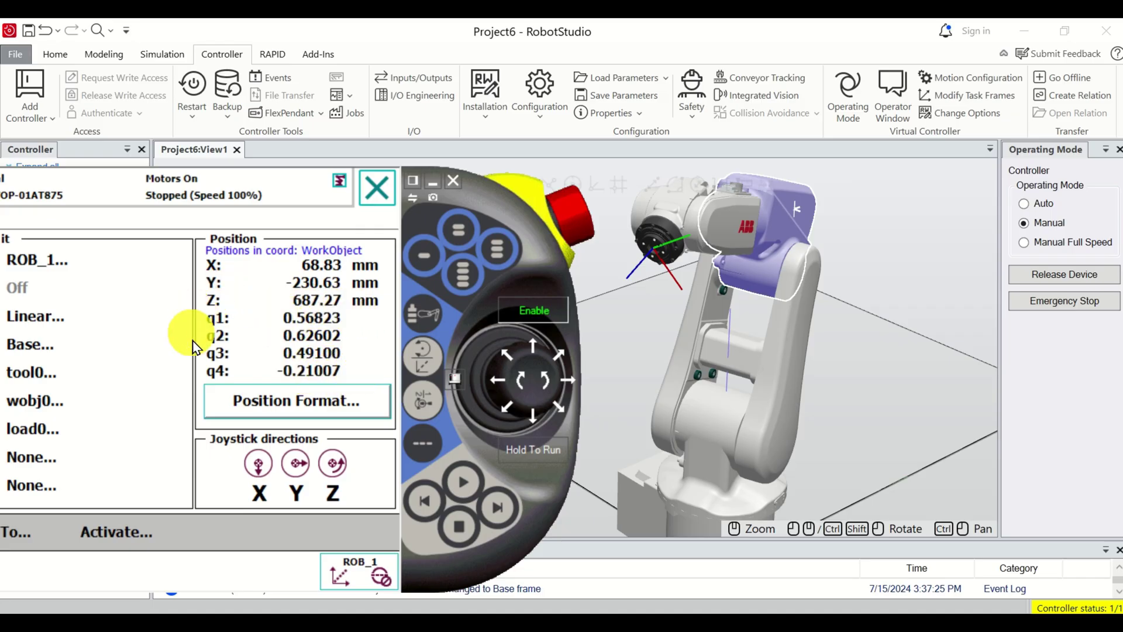
# Set the jogging position format to show orientation as Euler angles, with positions given in the work object.
pyautogui.click(283, 404)
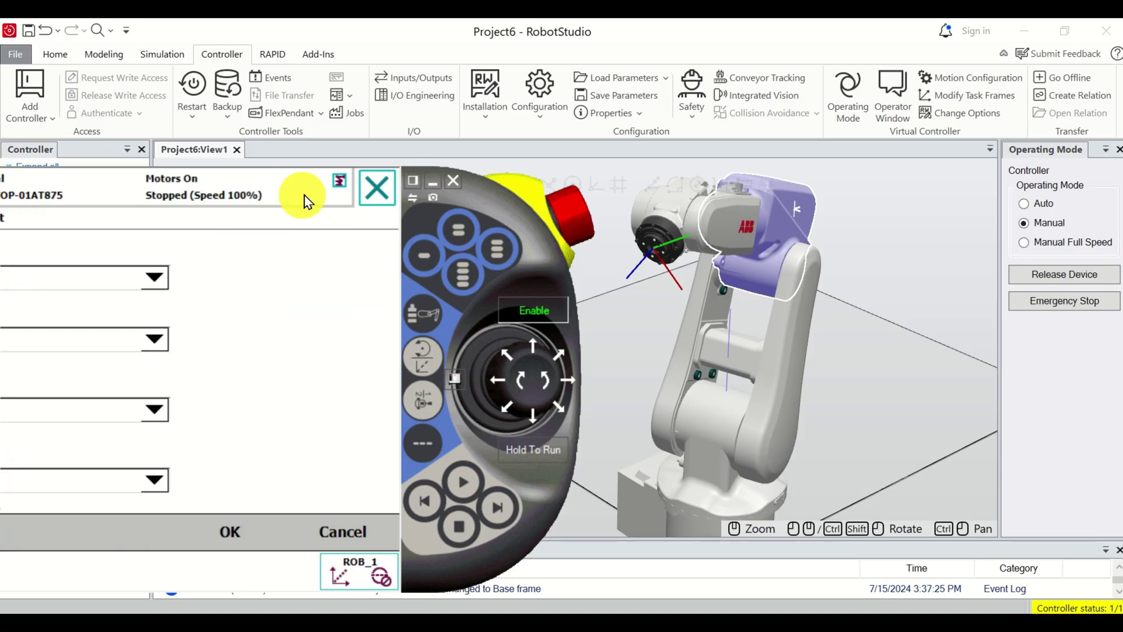
pyautogui.moveTo(504, 216); pyautogui.dragTo(793, 188)
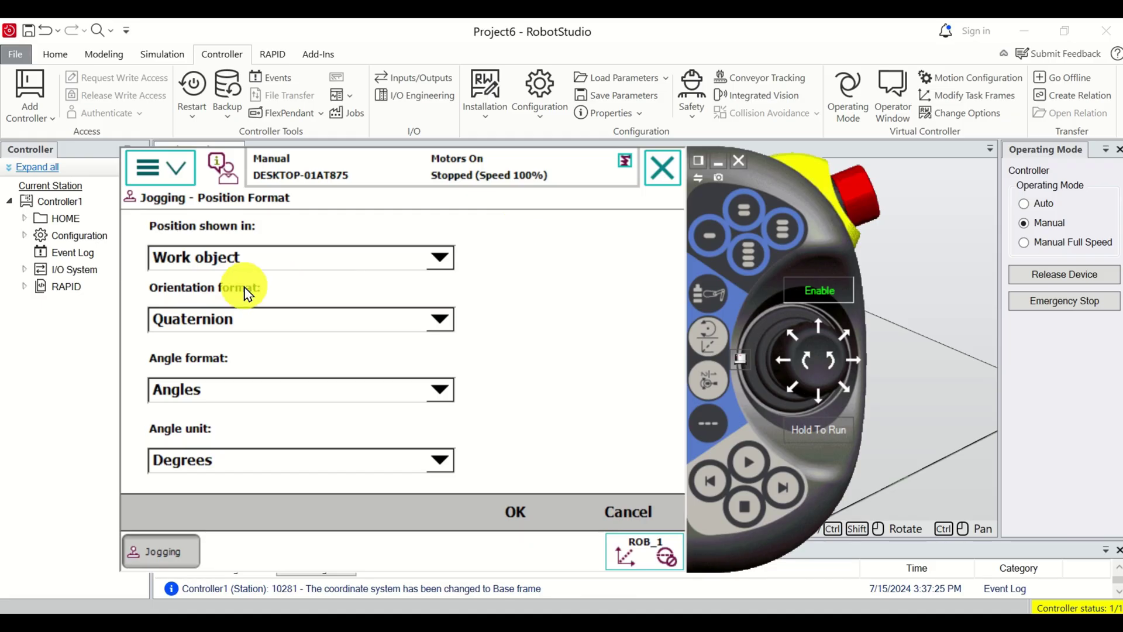
pyautogui.click(316, 263)
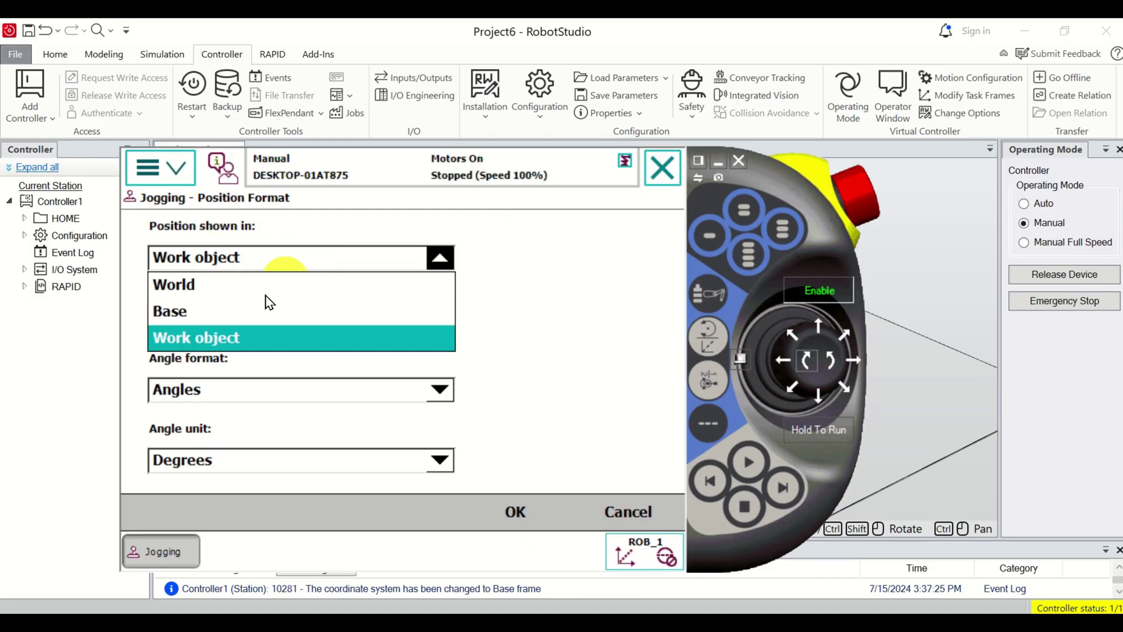
pyautogui.click(219, 337)
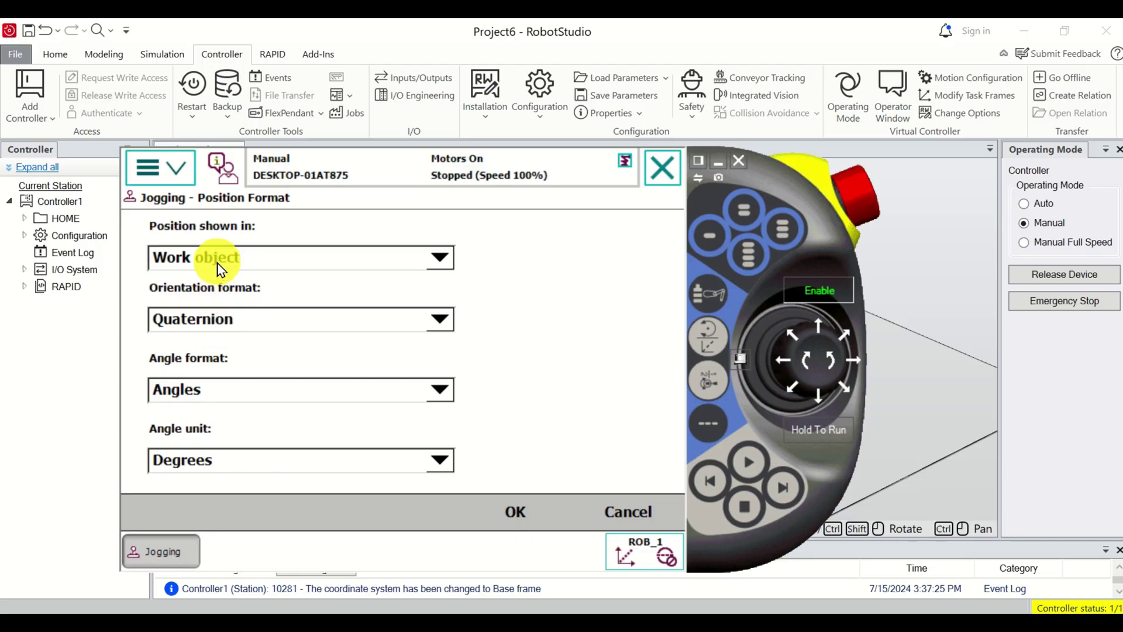
pyautogui.click(255, 332)
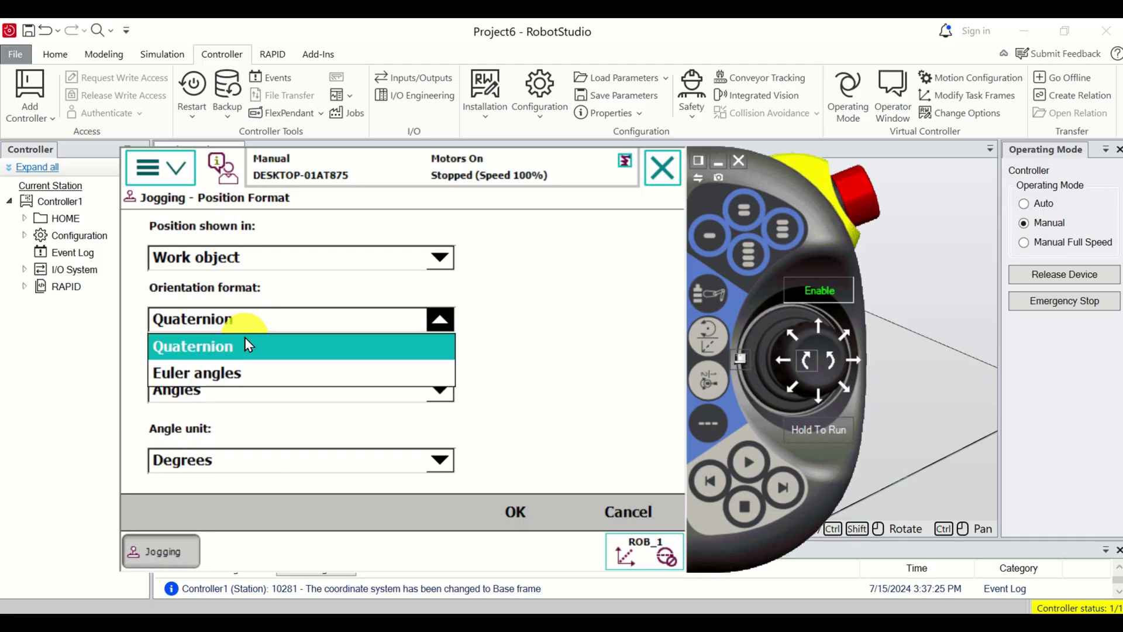
pyautogui.click(223, 376)
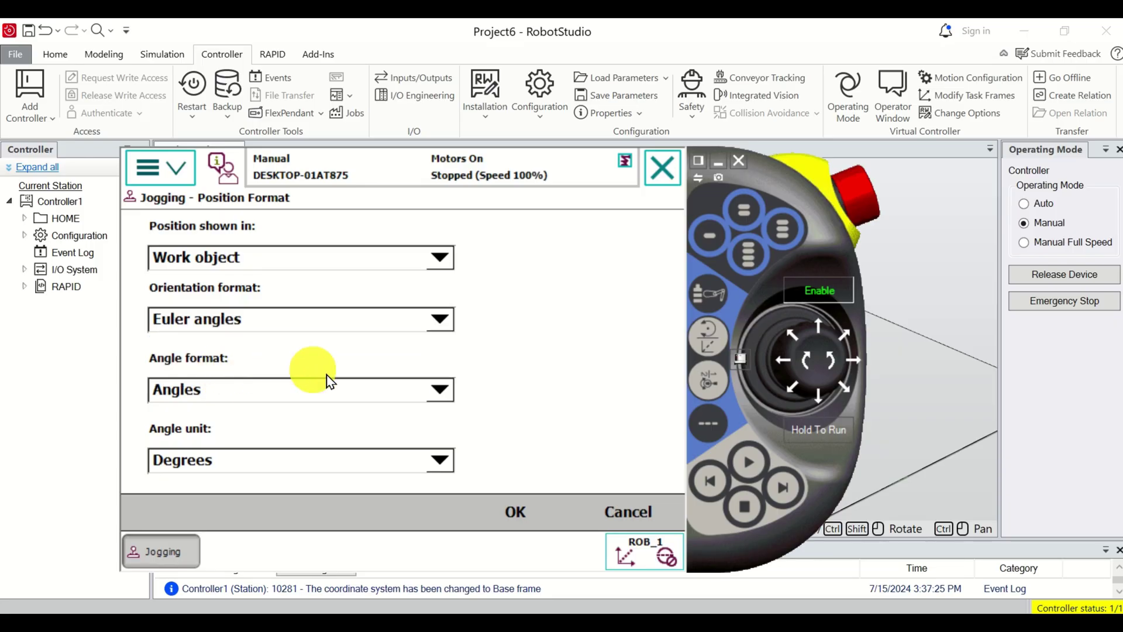
pyautogui.click(516, 510)
# Review the available jogging coordinate systems and tools, keeping Base and tool0 selected.
pyautogui.moveTo(817, 210); pyautogui.dragTo(772, 205)
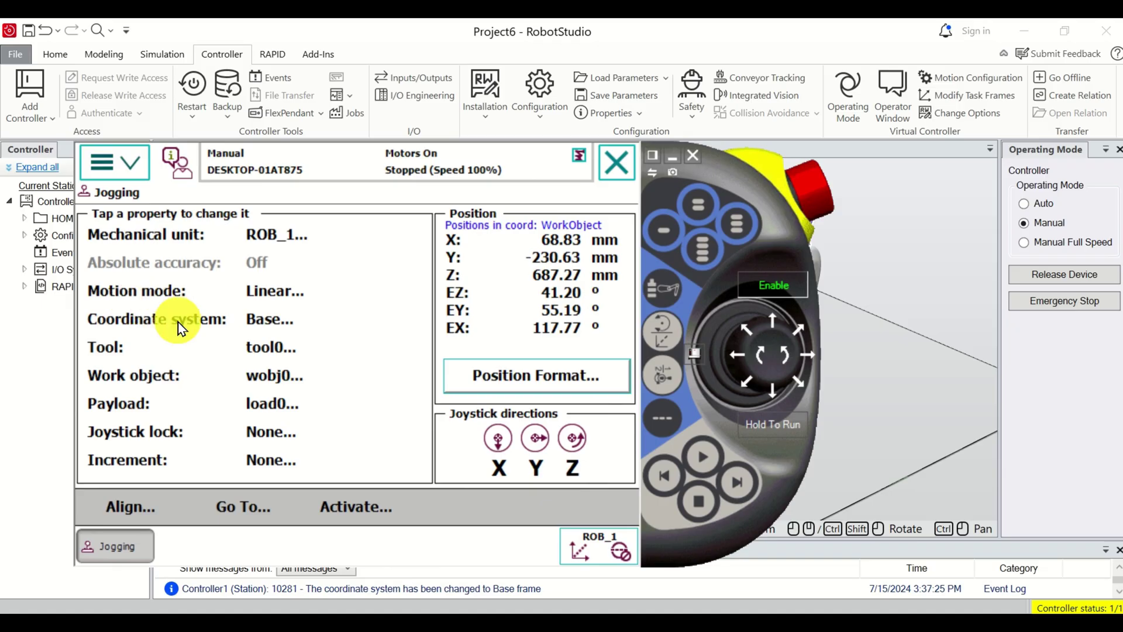
pyautogui.click(211, 323)
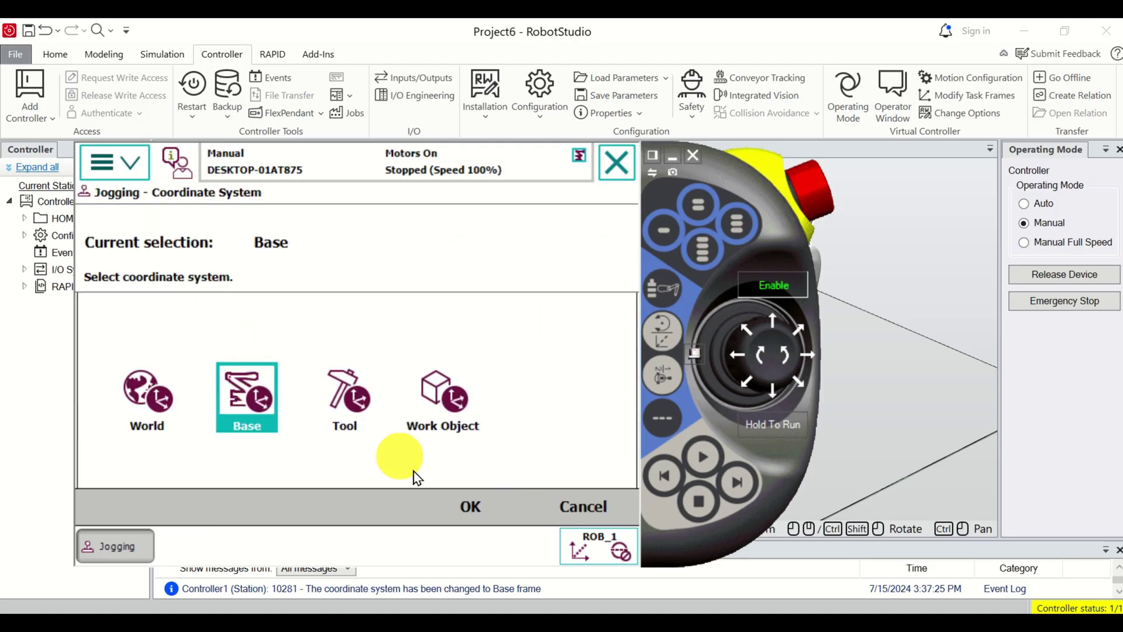
pyautogui.click(472, 508)
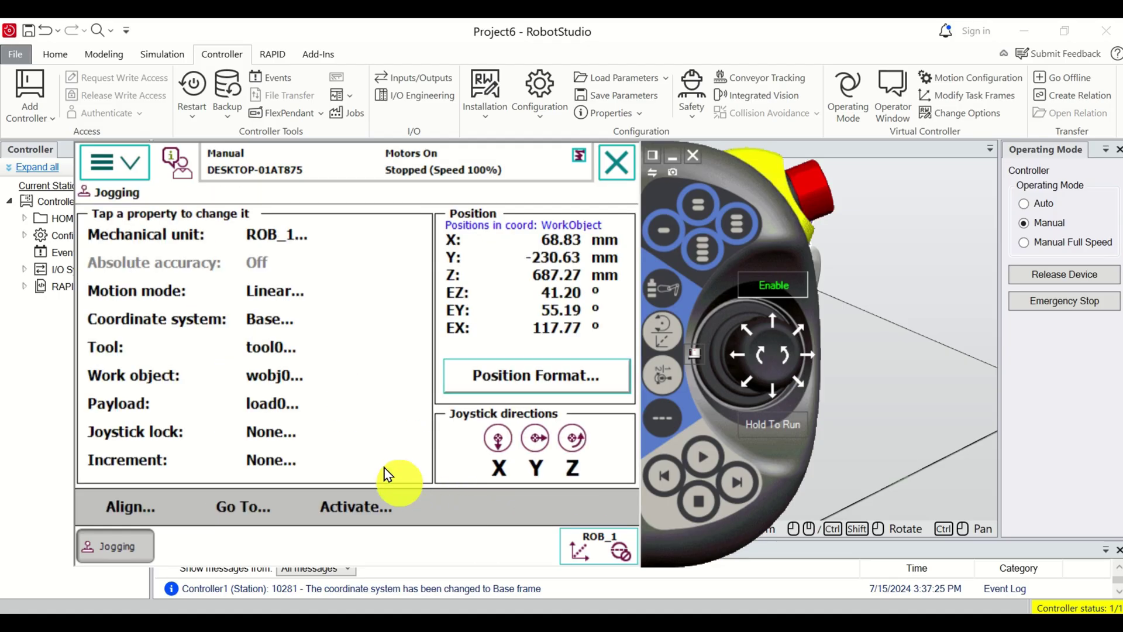
pyautogui.moveTo(735, 176)
pyautogui.mouseDown()
pyautogui.moveTo(486, 176)
pyautogui.moveTo(731, 172)
pyautogui.mouseUp()
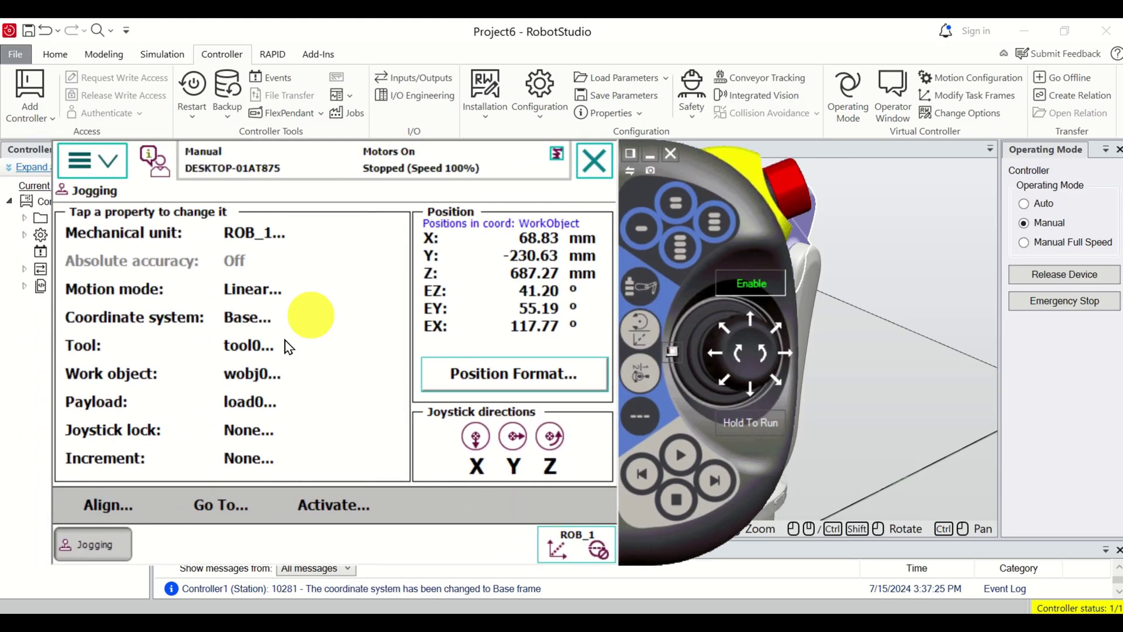
pyautogui.click(251, 347)
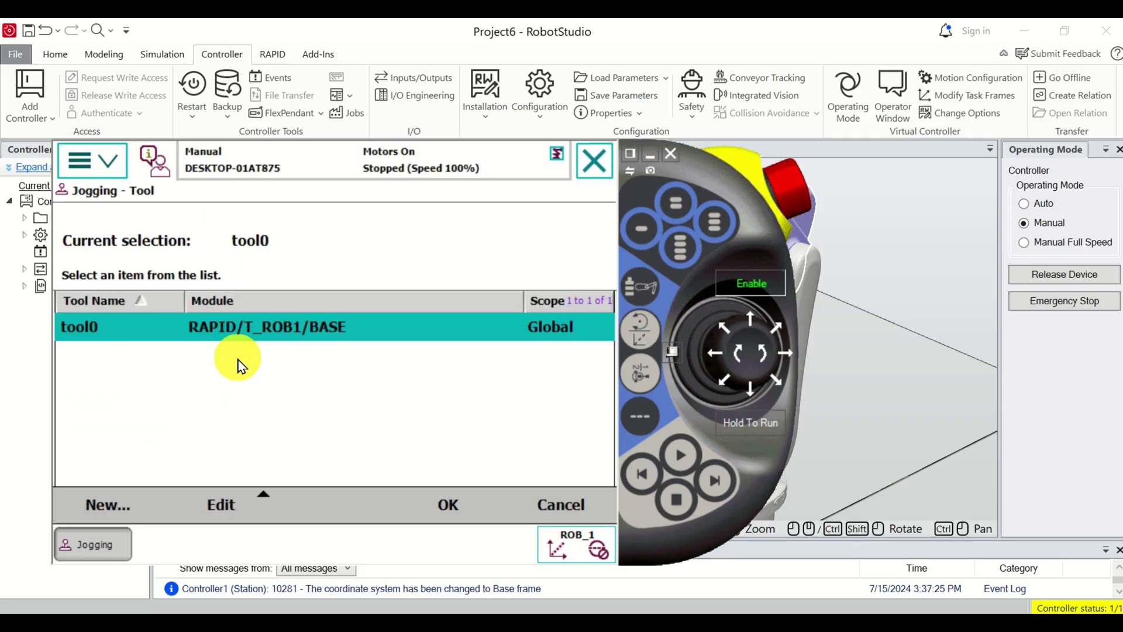
pyautogui.click(450, 507)
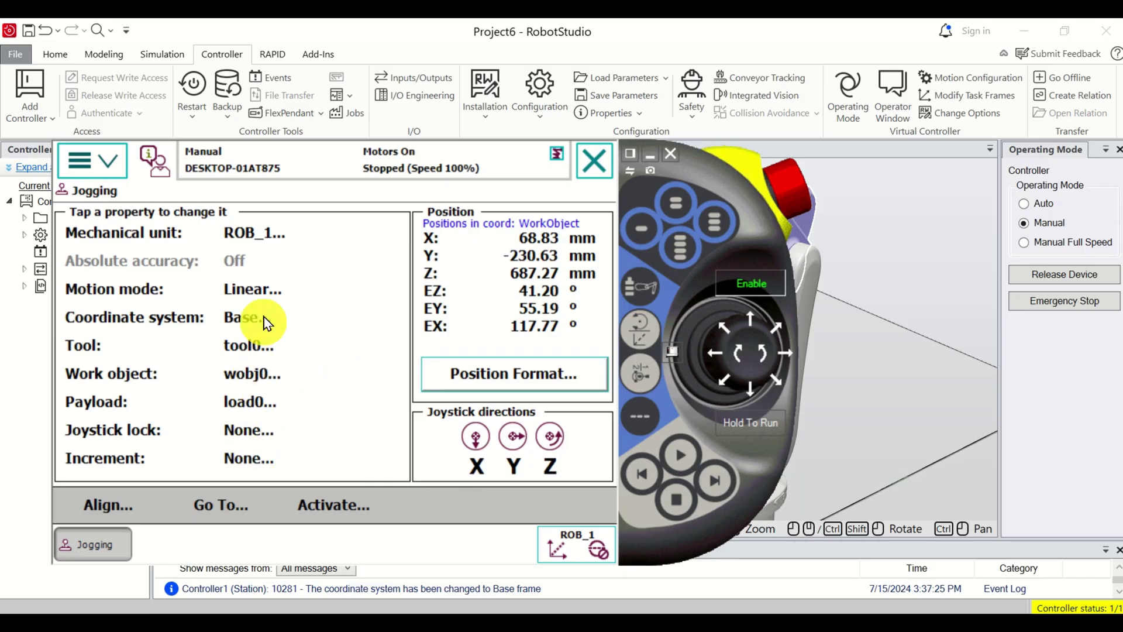
# Jog the robot linearly along X with the joystick, to about X 138 mm, with the whole arm in view.
pyautogui.moveTo(699, 167); pyautogui.dragTo(372, 171)
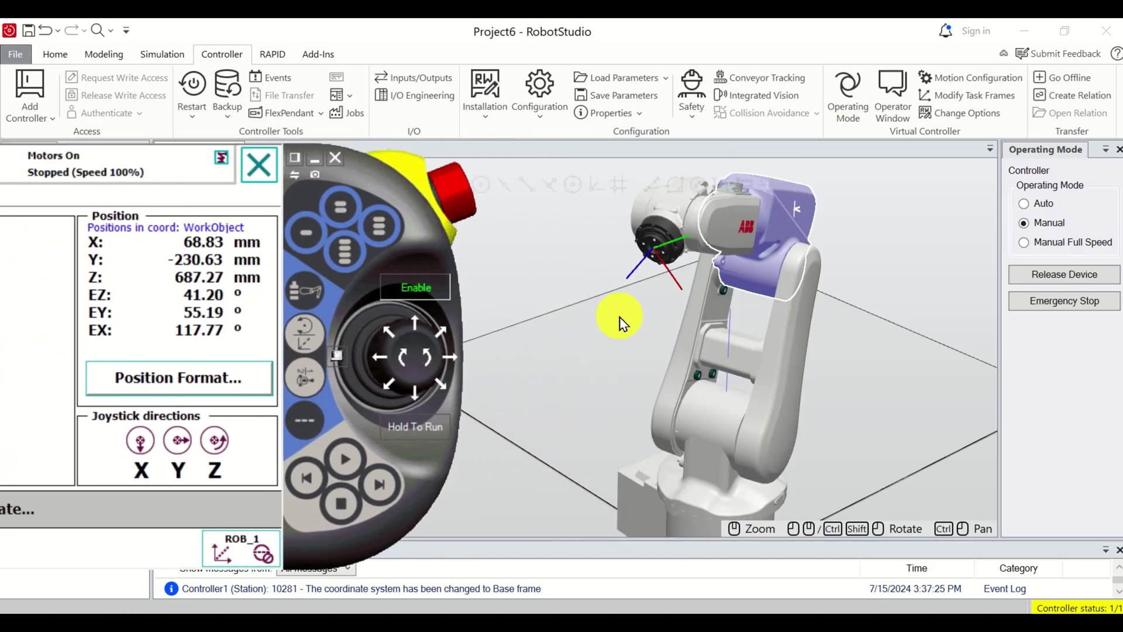
pyautogui.scroll(-4, 622, 323)
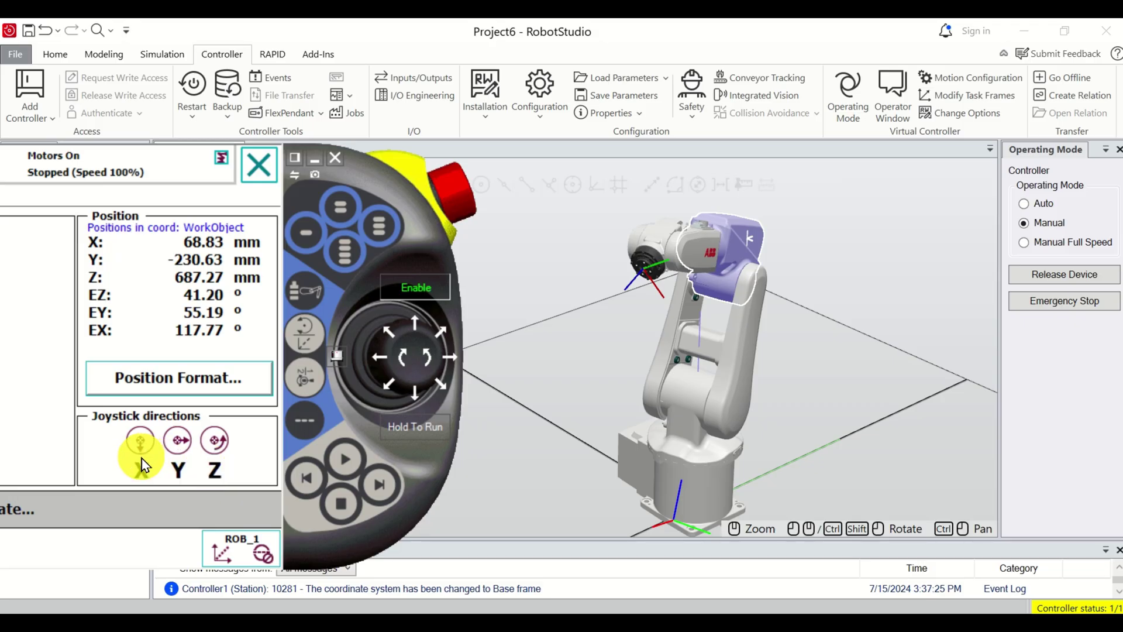
pyautogui.moveTo(413, 383); pyautogui.dragTo(418, 329)
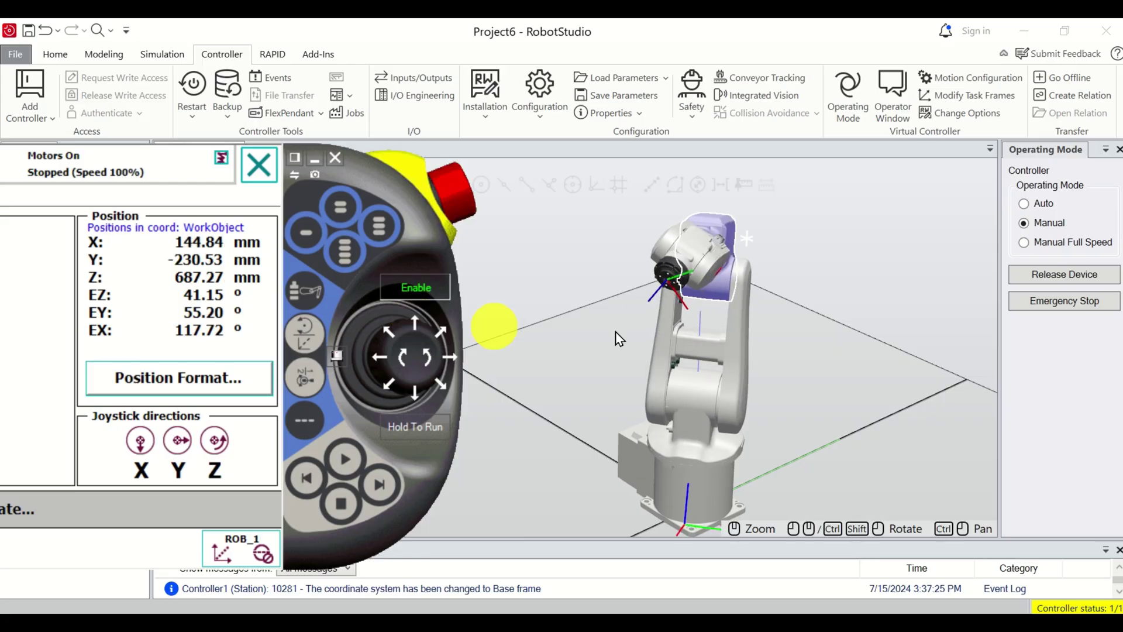
# Clear the link highlight, then jog the robot linearly to about X 243 mm and along Y to about -248 mm and -200 mm.
pyautogui.click(851, 351)
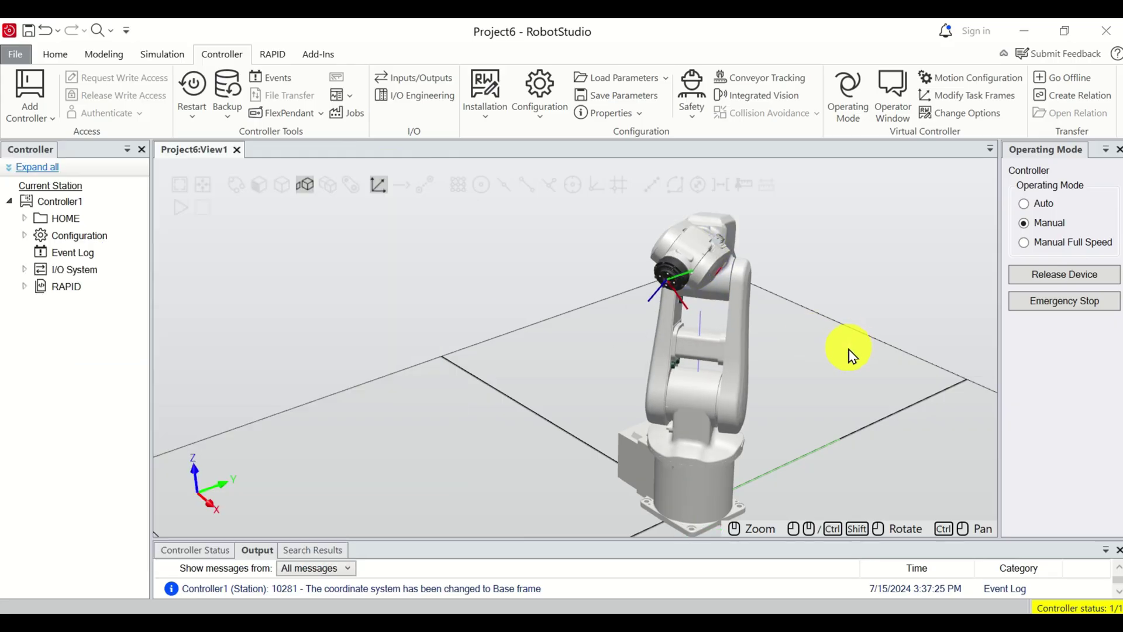
pyautogui.keyDown('ctrl'); pyautogui.keyDown('shift'); pyautogui.moveTo(852, 353); pyautogui.dragTo(816, 352); pyautogui.keyUp('shift'); pyautogui.keyUp('ctrl')
pyautogui.scroll(-3, 842, 357)
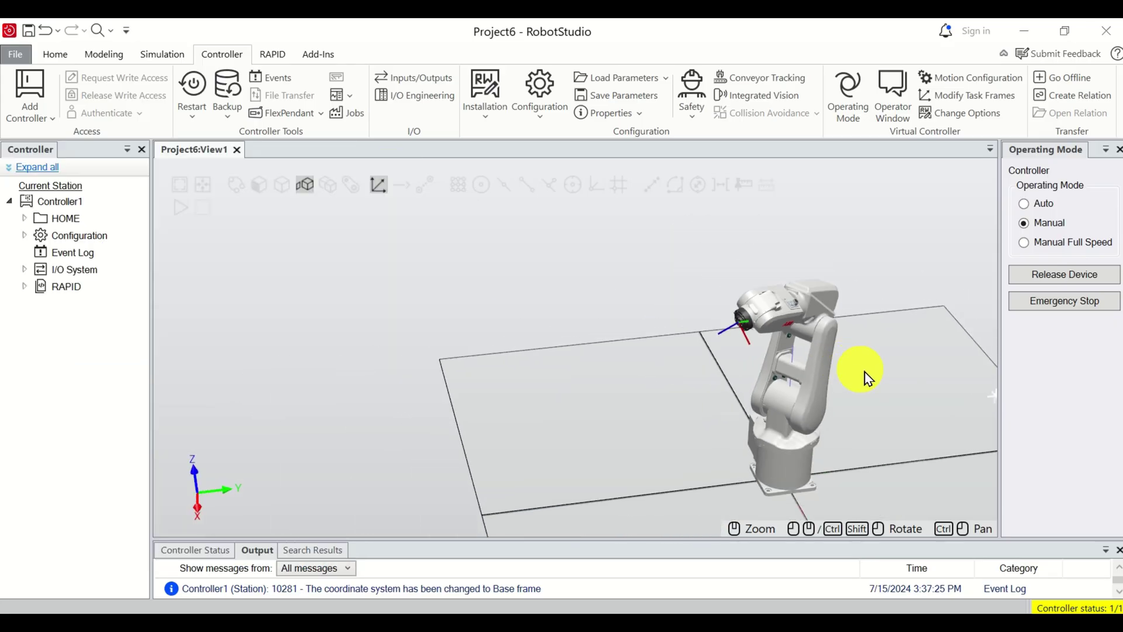
pyautogui.scroll(-2, 901, 393)
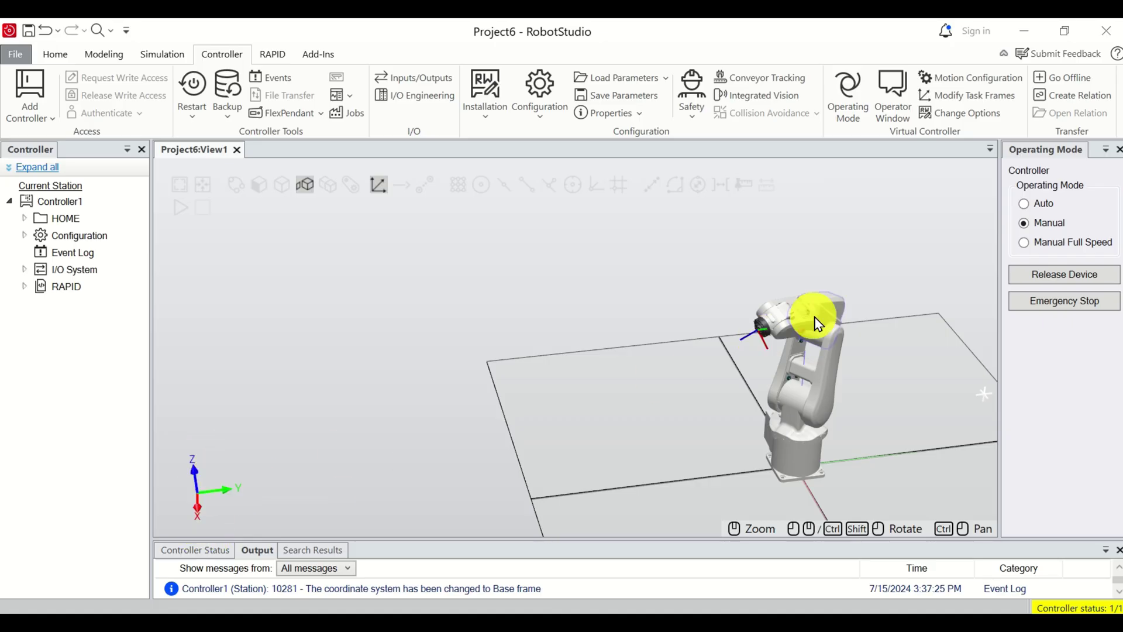
pyautogui.scroll(1, 824, 326)
pyautogui.scroll(1, 827, 334)
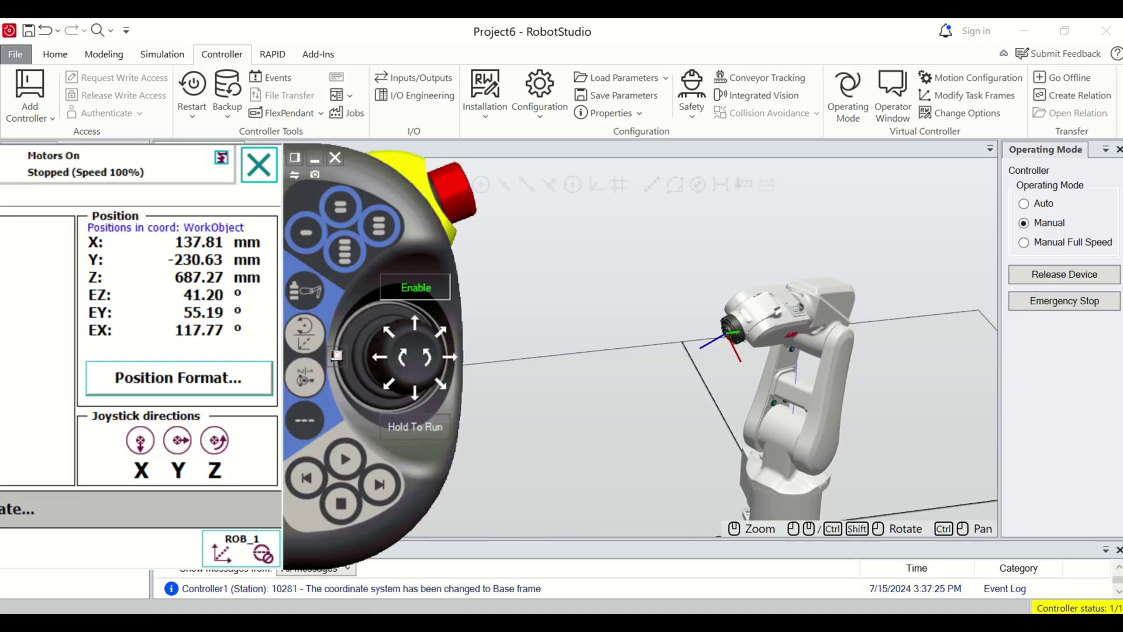
pyautogui.moveTo(409, 357); pyautogui.dragTo(415, 399)
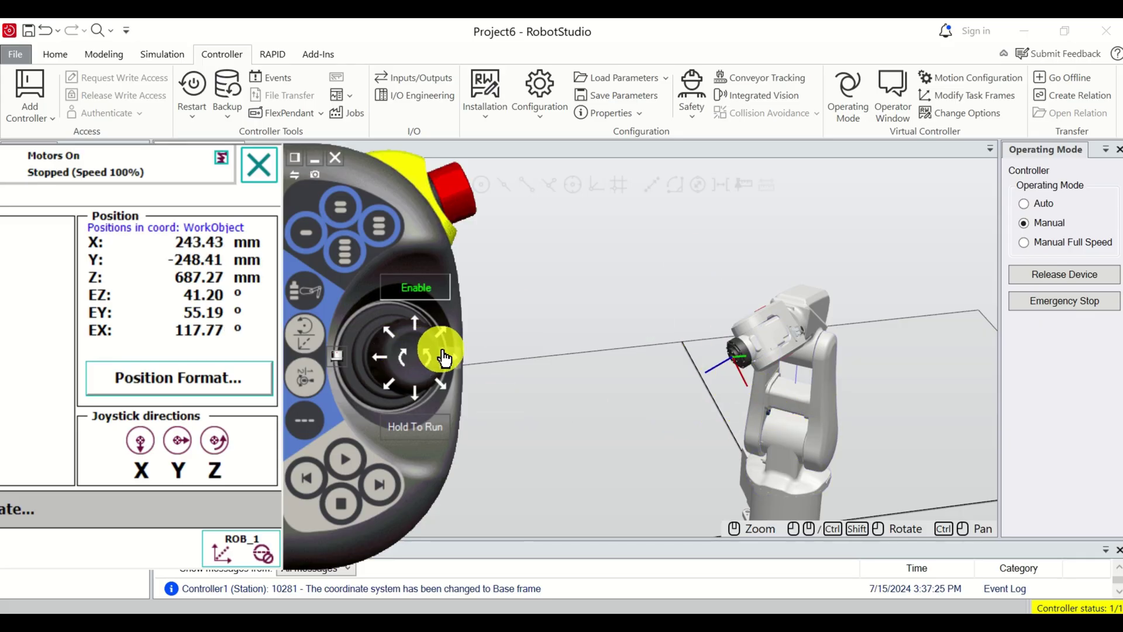
pyautogui.moveTo(449, 361); pyautogui.dragTo(748, 362)
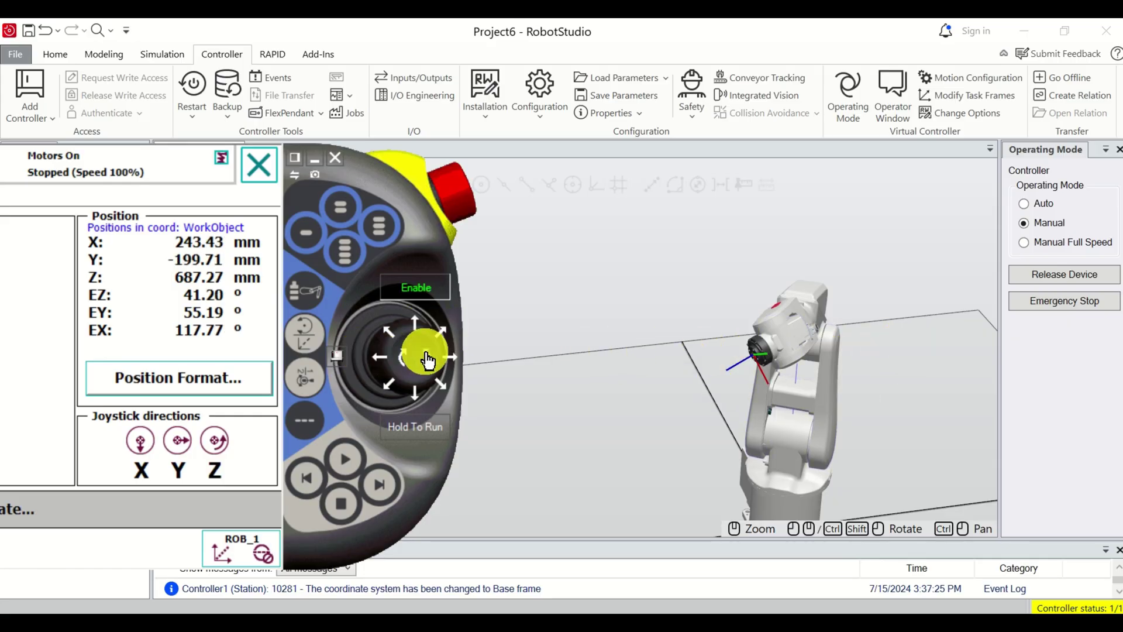
# Jog the robot linearly along Z to about 549 mm and inspect the tool frame at the flange.
pyautogui.moveTo(428, 360); pyautogui.dragTo(404, 367)
pyautogui.moveTo(751, 410); pyautogui.dragTo(753, 415)
pyautogui.scroll(10, 751, 409)
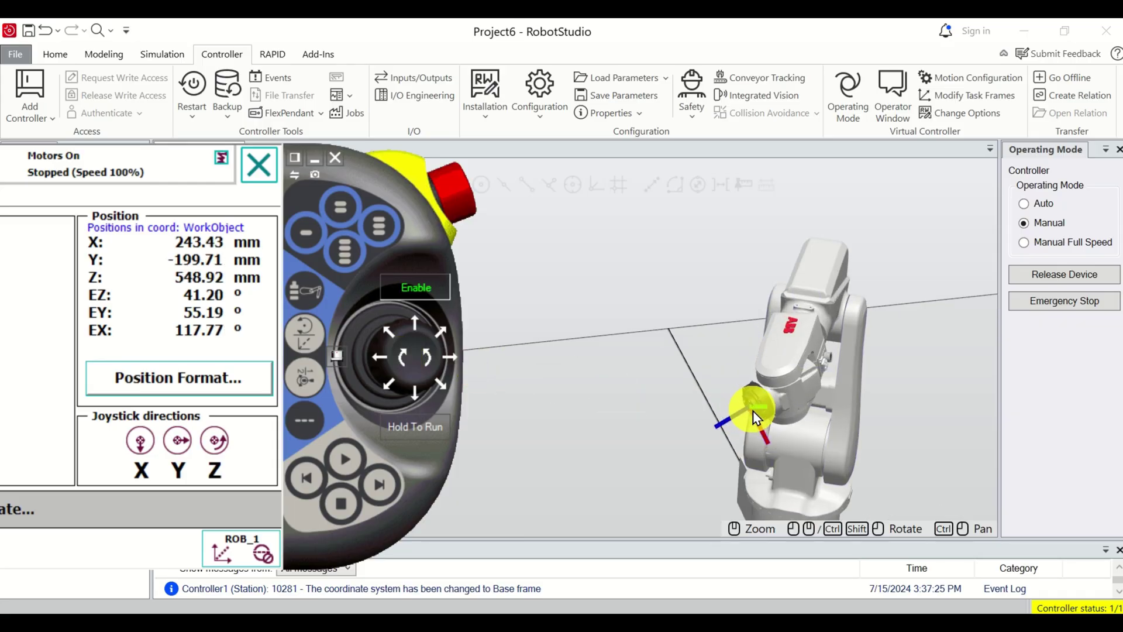
pyautogui.scroll(-8, 755, 391)
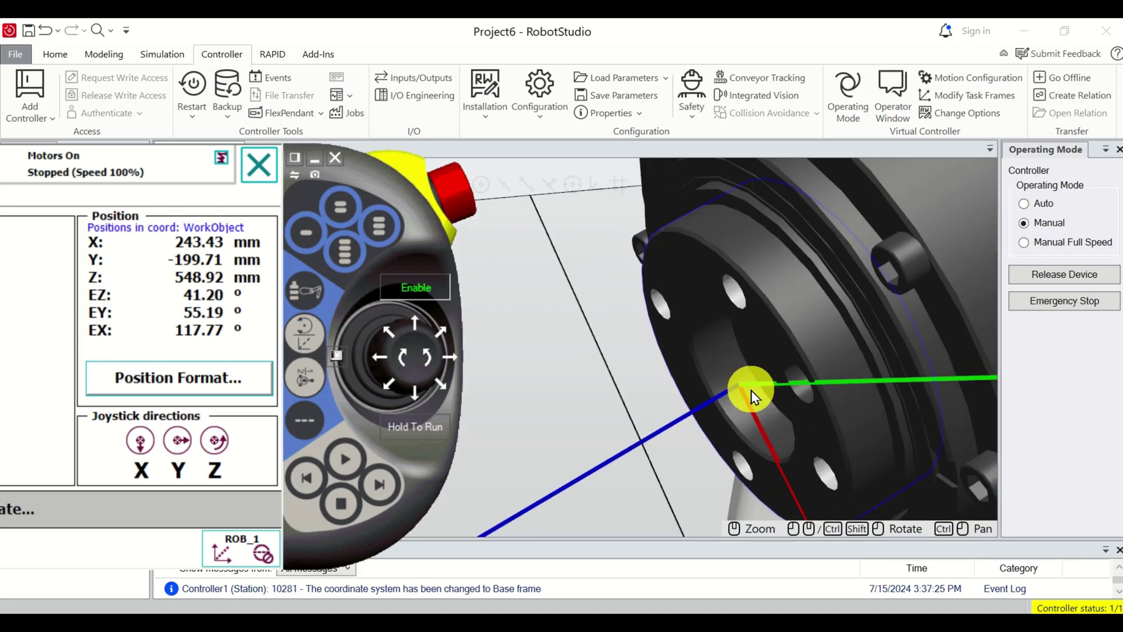
pyautogui.scroll(-6, 735, 388)
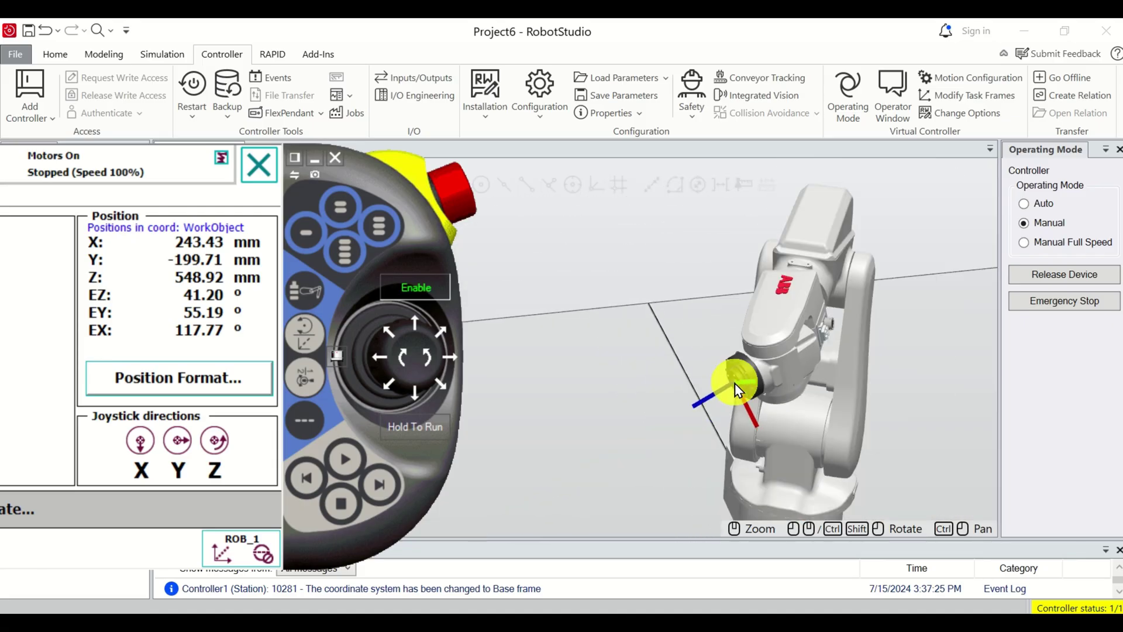
pyautogui.scroll(3, 736, 388)
pyautogui.scroll(2, 738, 390)
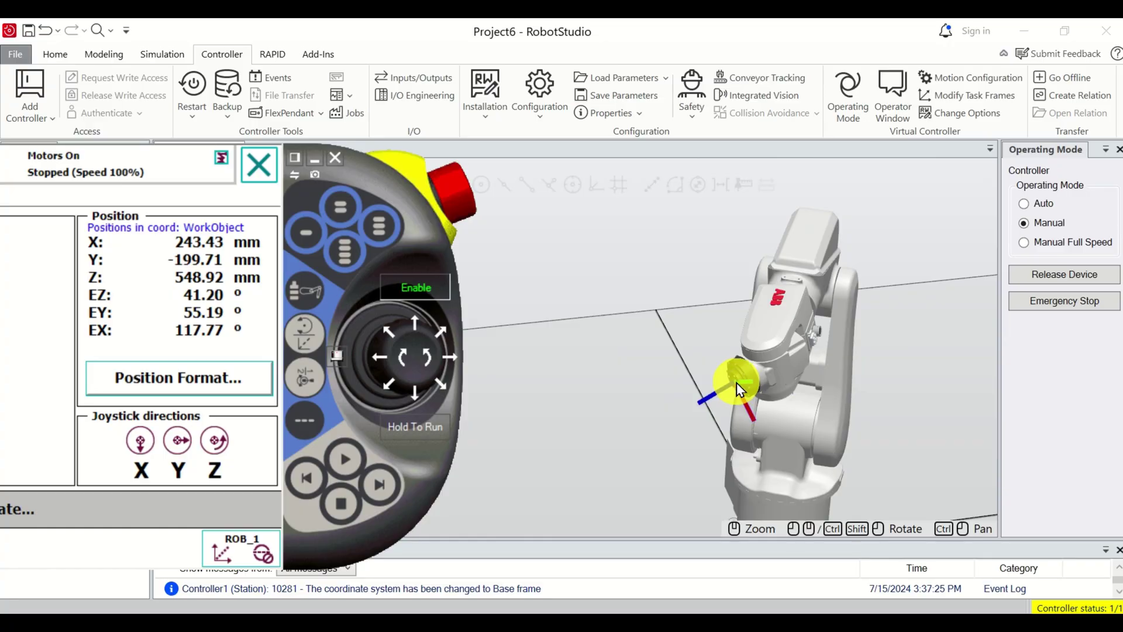
pyautogui.scroll(5, 735, 383)
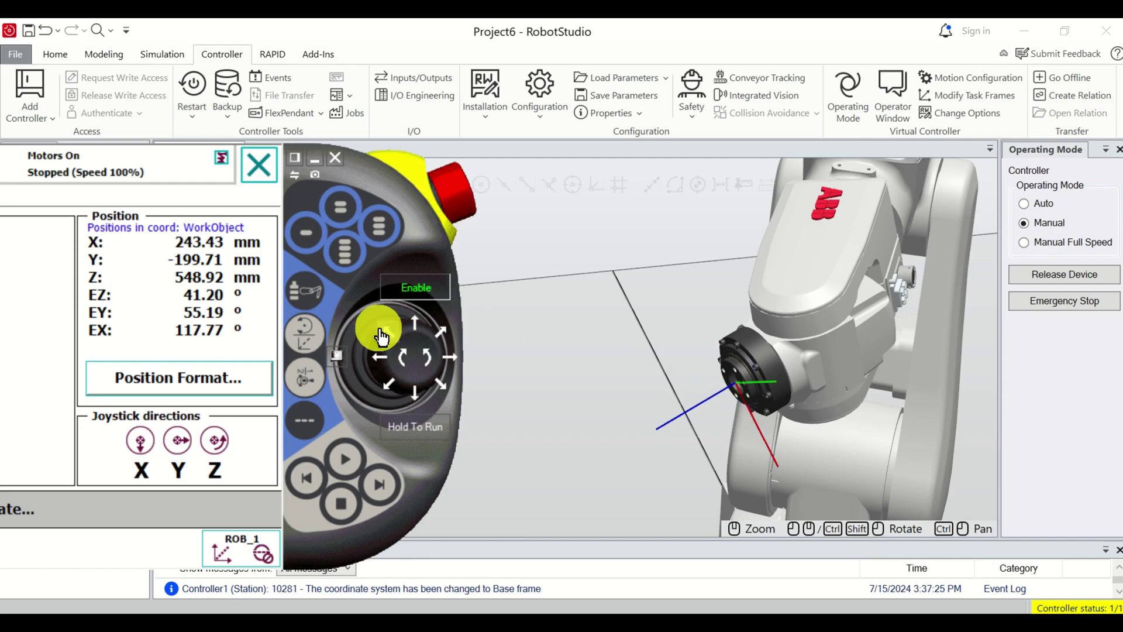
pyautogui.scroll(-6, 706, 369)
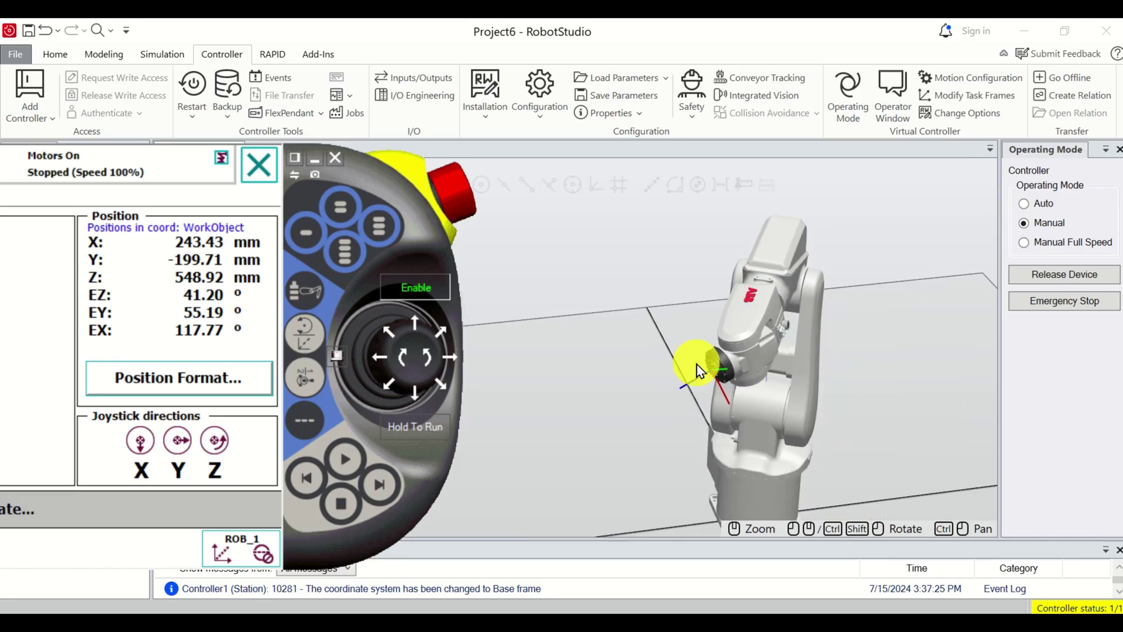
pyautogui.scroll(2, 768, 389)
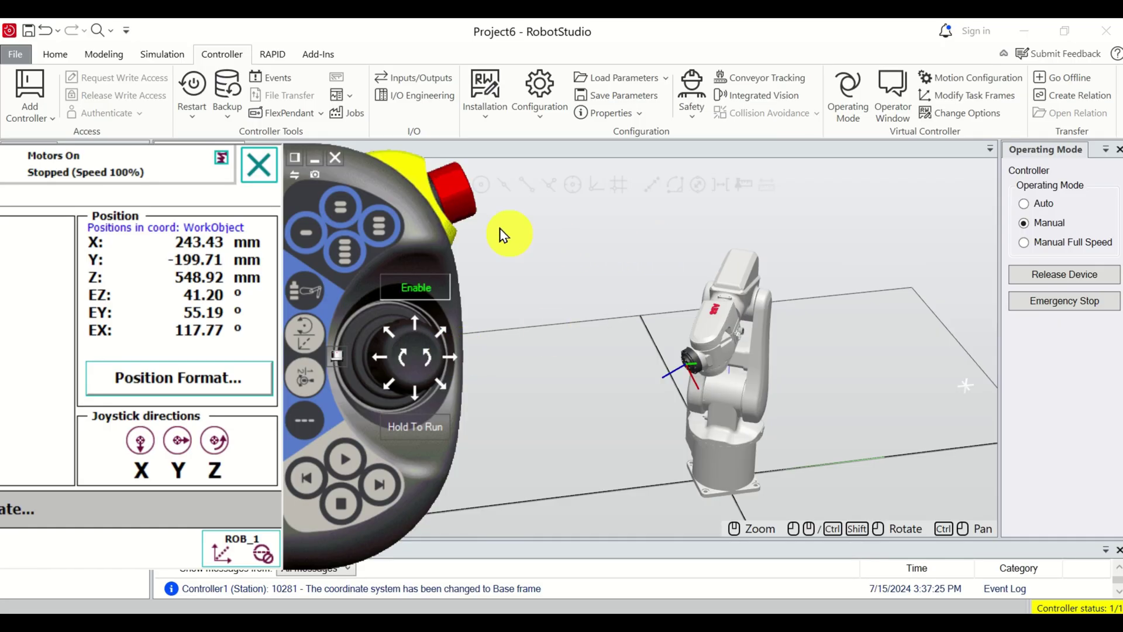
# Jog the robot linearly to about Y -117 mm, X 329 mm and Z 488 mm.
pyautogui.moveTo(371, 351); pyautogui.dragTo(444, 363)
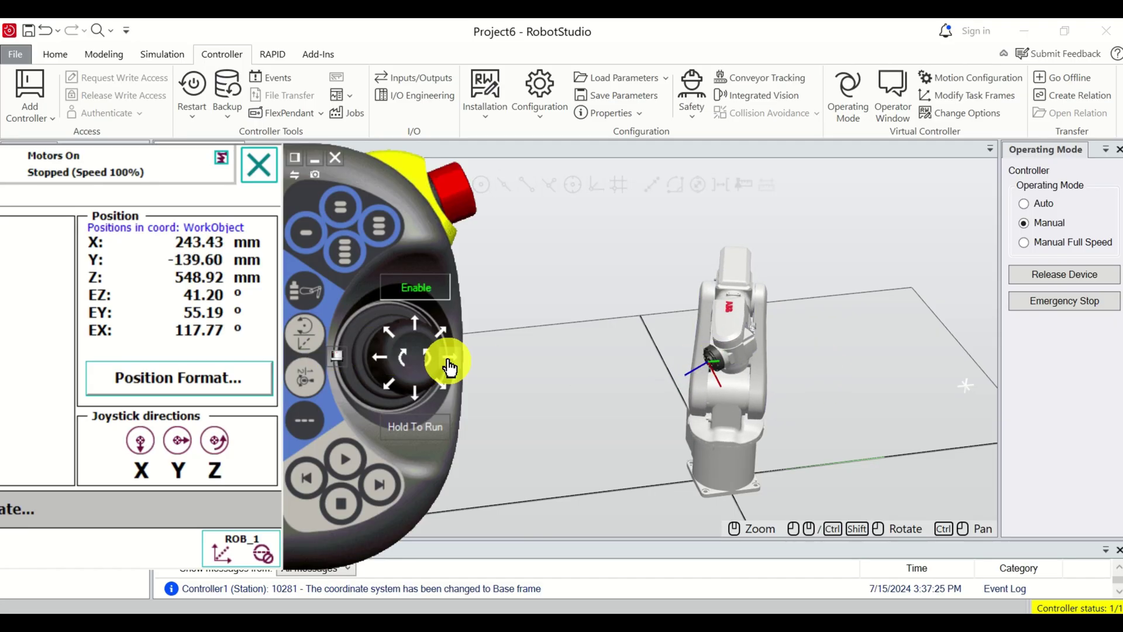
pyautogui.moveTo(448, 362); pyautogui.dragTo(406, 365)
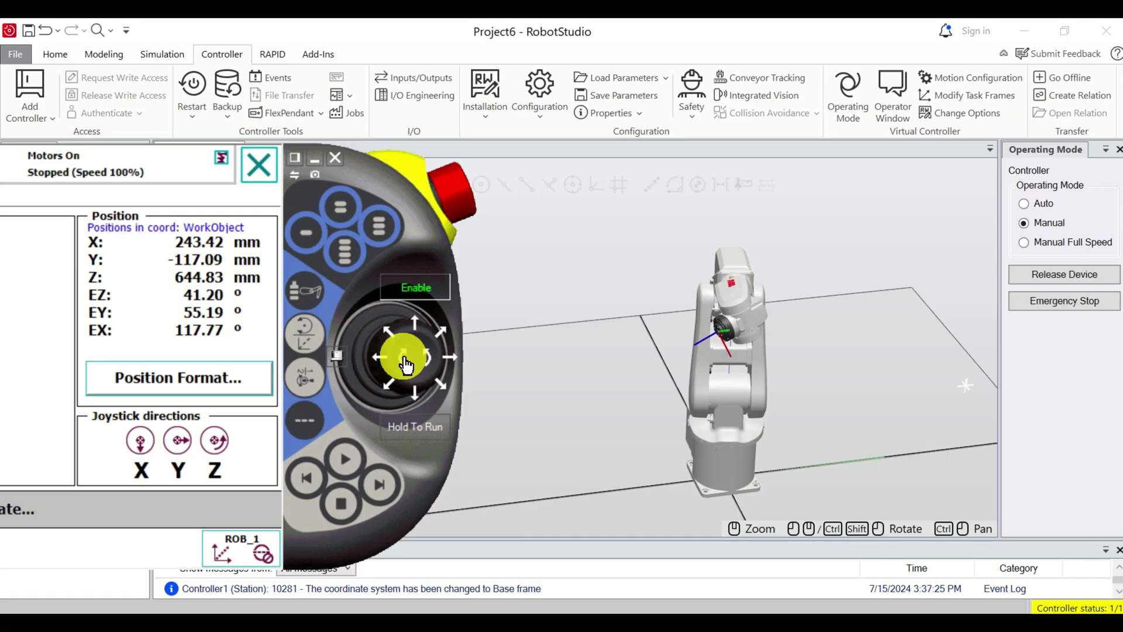
pyautogui.moveTo(406, 365); pyautogui.dragTo(423, 398)
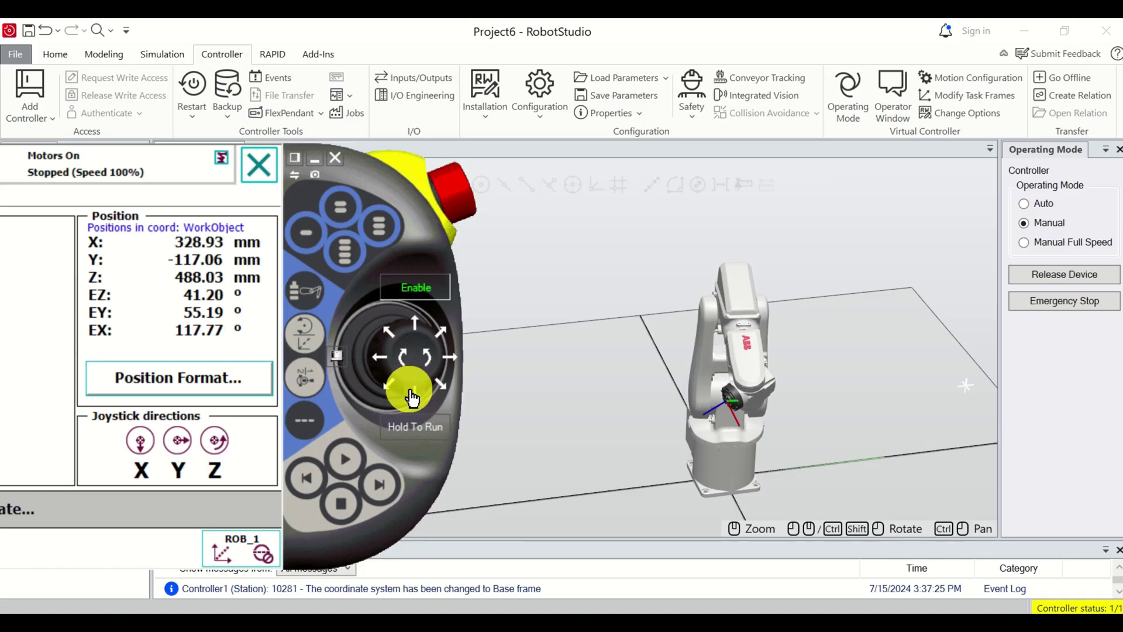
pyautogui.moveTo(412, 398); pyautogui.dragTo(409, 389)
# Jog the robot linearly out and down to about X 491 mm and Z 95 mm, with the arm seen from the side.
pyautogui.click(912, 433)
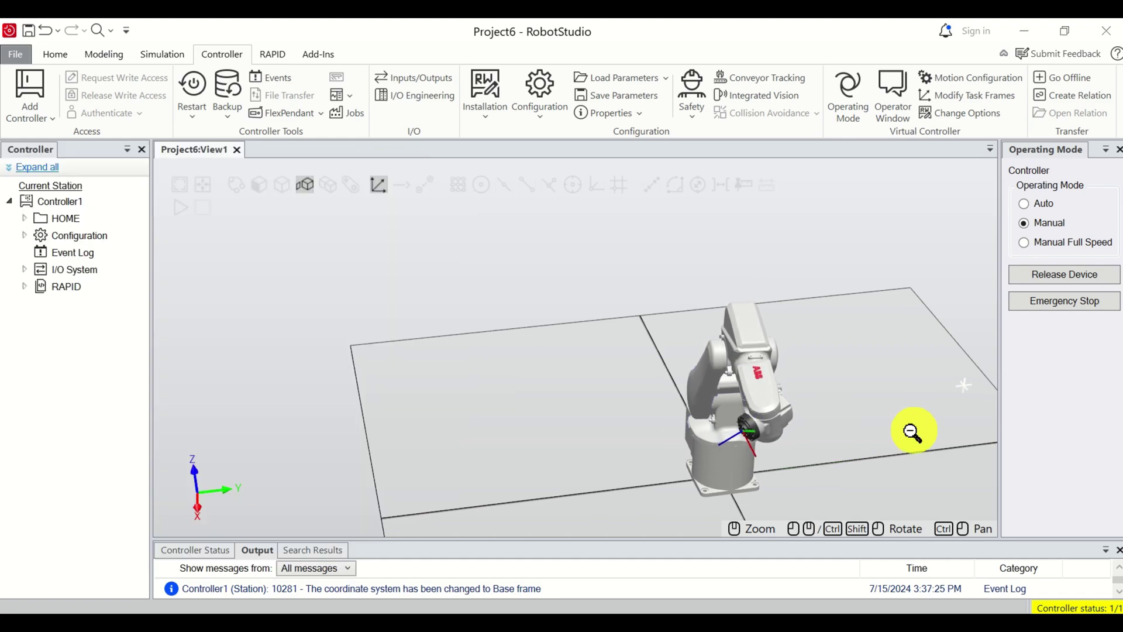
pyautogui.scroll(-2, 913, 433)
pyautogui.keyDown('ctrl'); pyautogui.keyDown('shift'); pyautogui.moveTo(806, 415); pyautogui.dragTo(879, 302); pyautogui.keyUp('shift'); pyautogui.keyUp('ctrl')
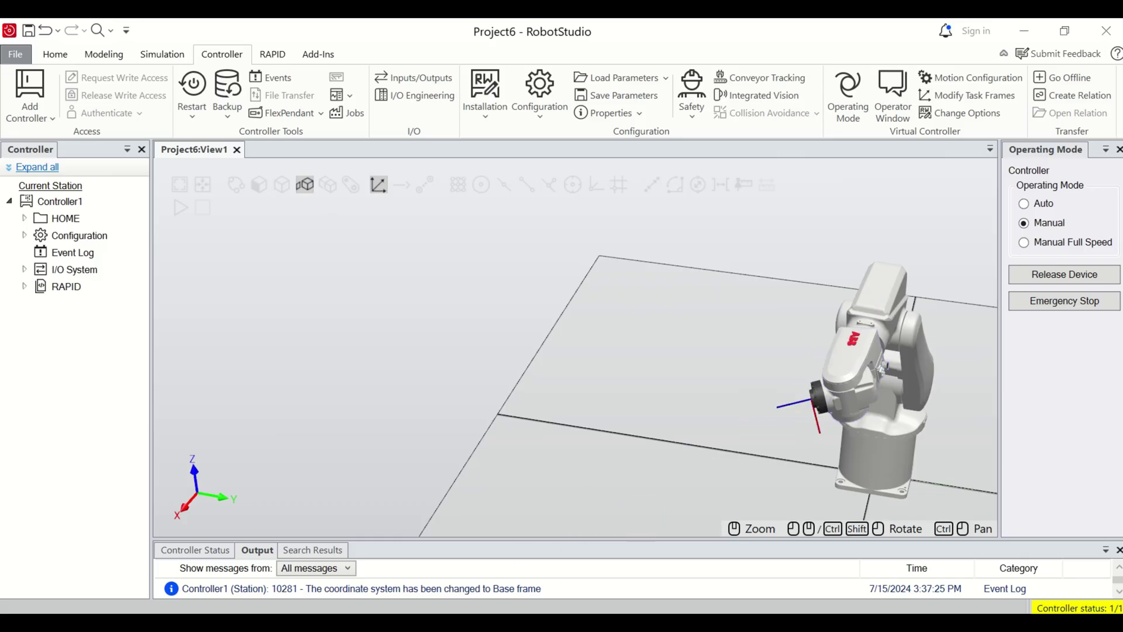
pyautogui.moveTo(404, 362)
pyautogui.mouseDown()
pyautogui.moveTo(396, 325)
pyautogui.moveTo(389, 351)
pyautogui.moveTo(404, 361)
pyautogui.mouseUp()
pyautogui.scroll(-2, 789, 421)
pyautogui.scroll(-1, 917, 475)
pyautogui.click(924, 465)
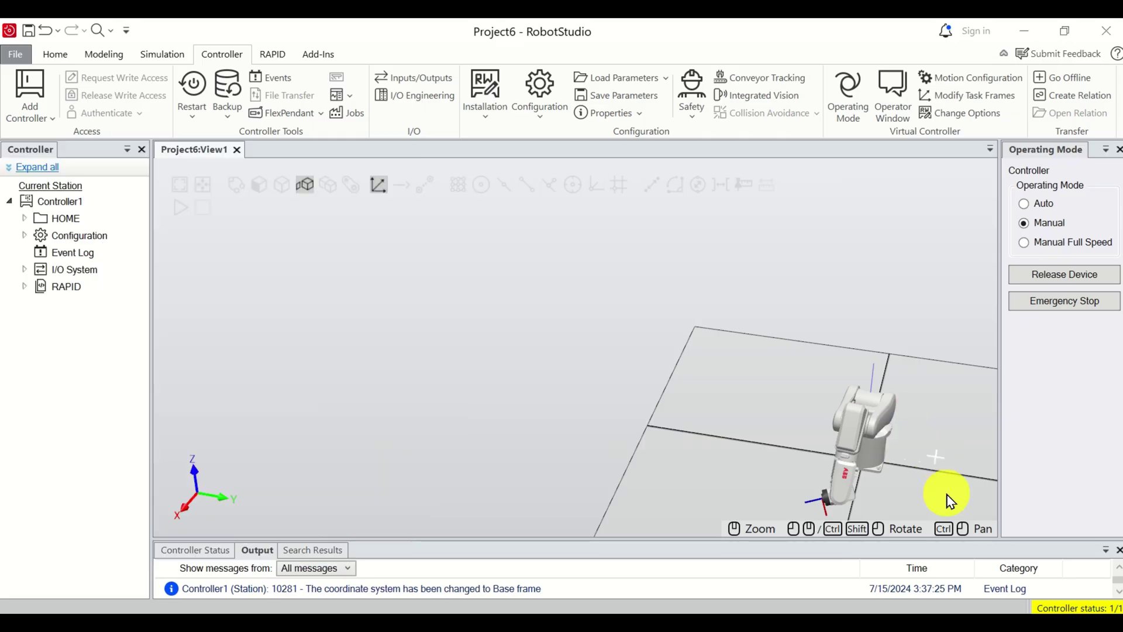
pyautogui.keyDown('ctrl'); pyautogui.keyDown('shift'); pyautogui.moveTo(947, 501); pyautogui.dragTo(594, 275); pyautogui.keyUp('shift'); pyautogui.keyUp('ctrl')
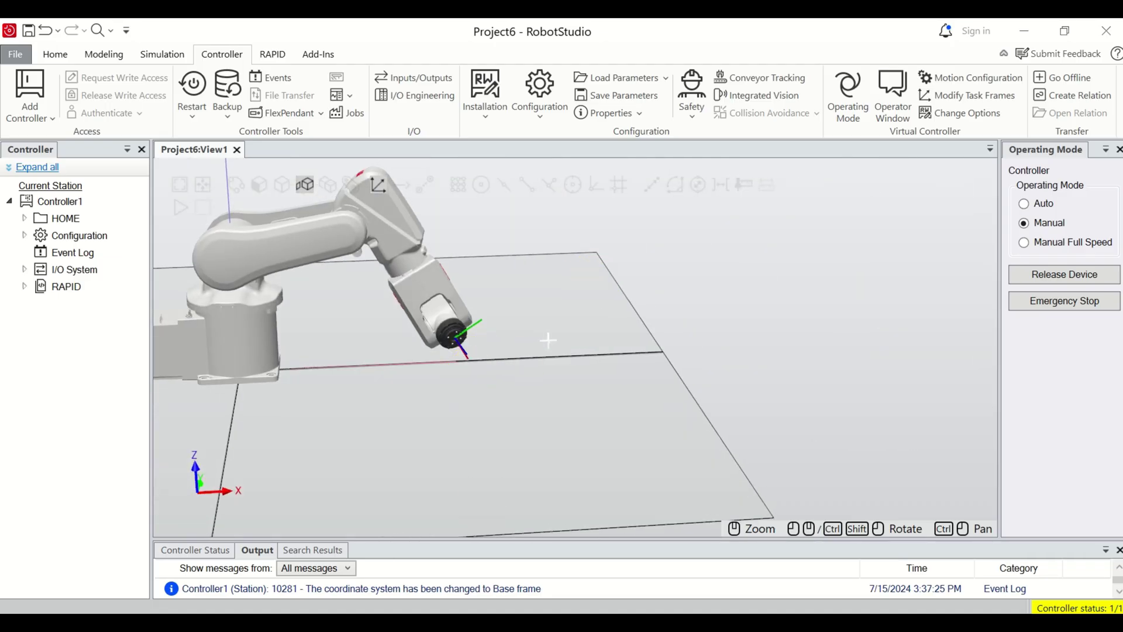
# Lower the robot linearly along Z to about 3 mm and inspect the flange close to the floor.
pyautogui.hotkey('ctrl', 'F5')
pyautogui.moveTo(443, 126); pyautogui.dragTo(314, 238)
pyautogui.click(326, 418)
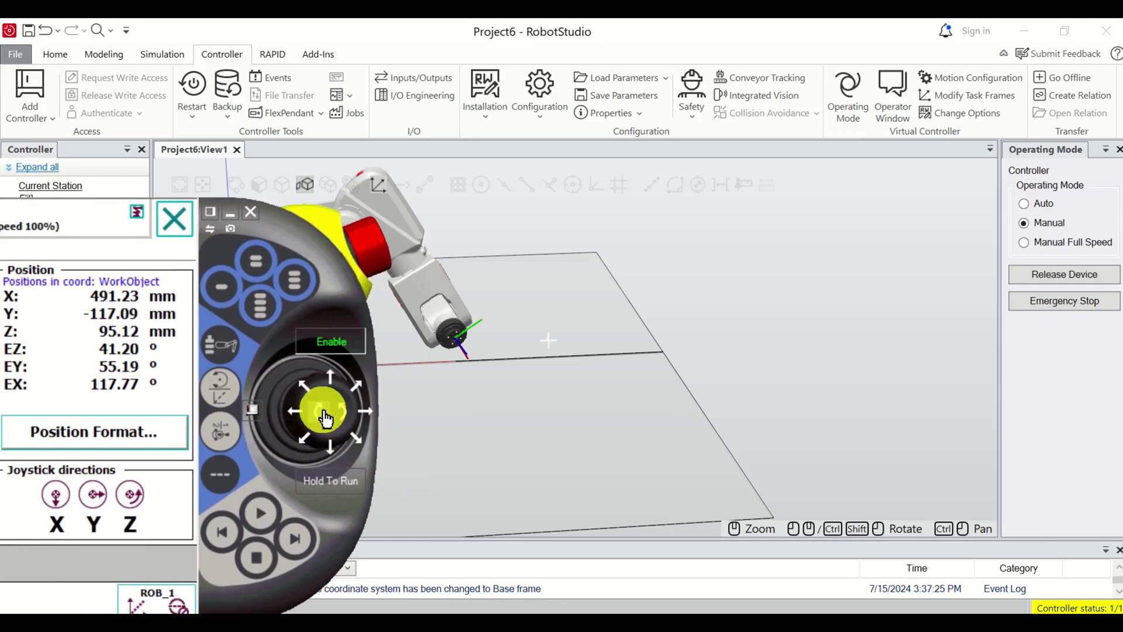
pyautogui.moveTo(325, 419); pyautogui.dragTo(325, 418)
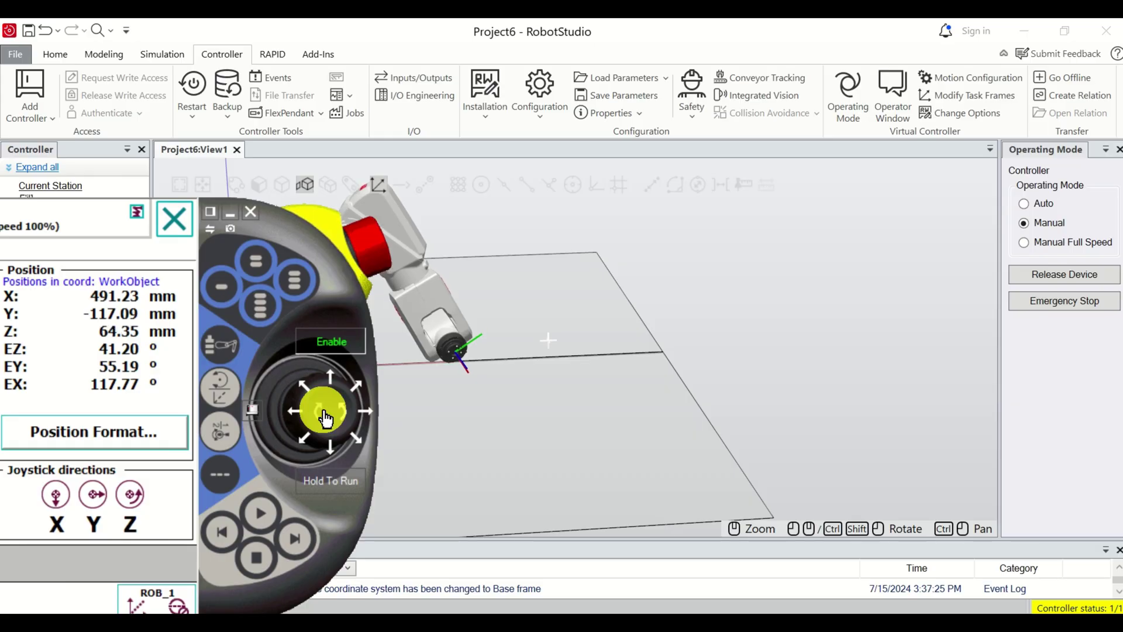
pyautogui.moveTo(326, 419)
pyautogui.mouseDown()
pyautogui.moveTo(324, 462)
pyautogui.moveTo(325, 419)
pyautogui.mouseUp()
pyautogui.scroll(5, 458, 377)
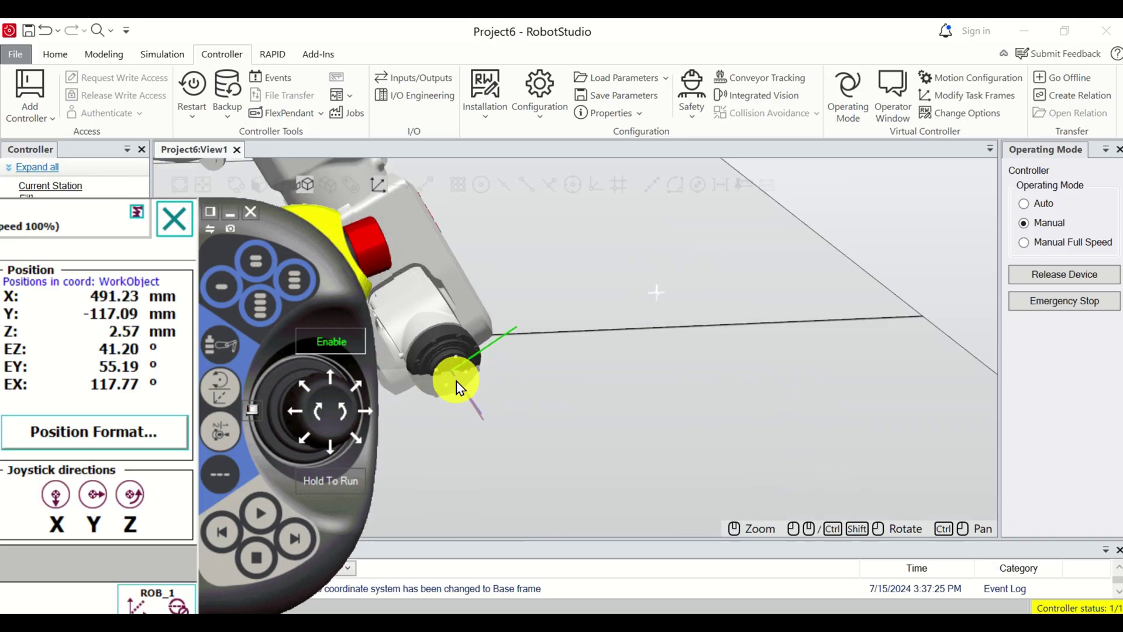
pyautogui.scroll(1, 468, 391)
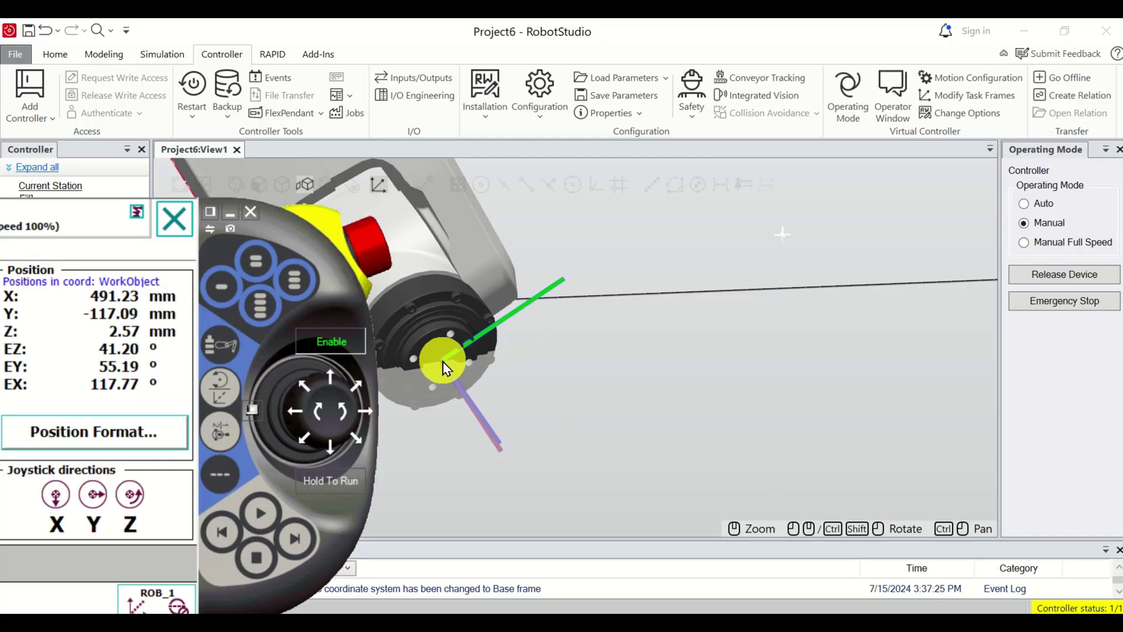
pyautogui.scroll(-5, 453, 368)
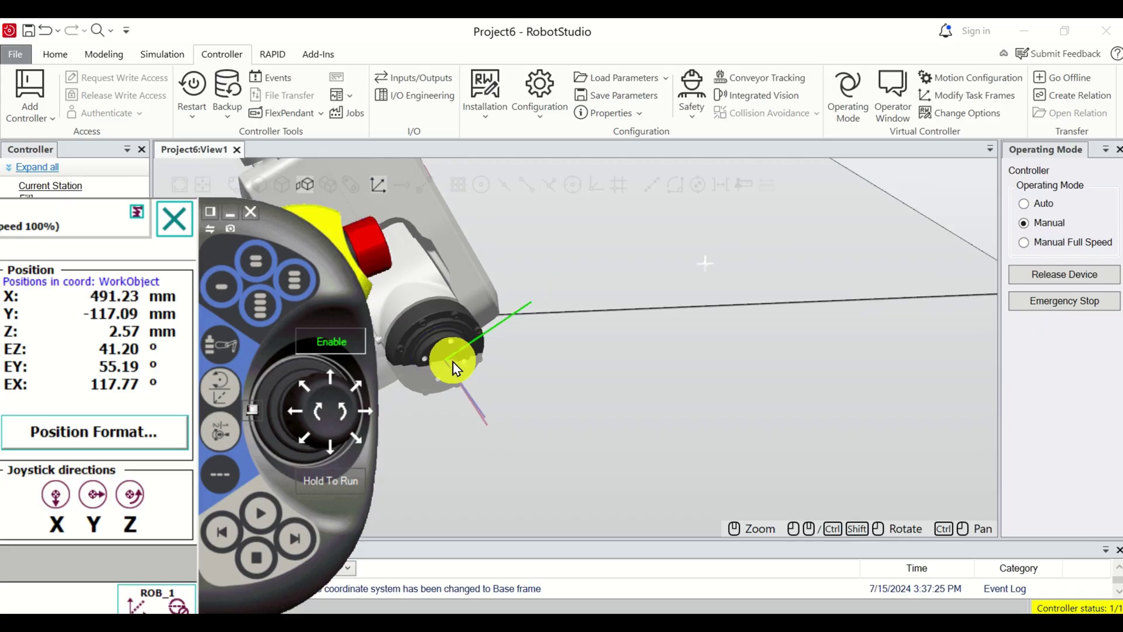
pyautogui.scroll(3, 450, 369)
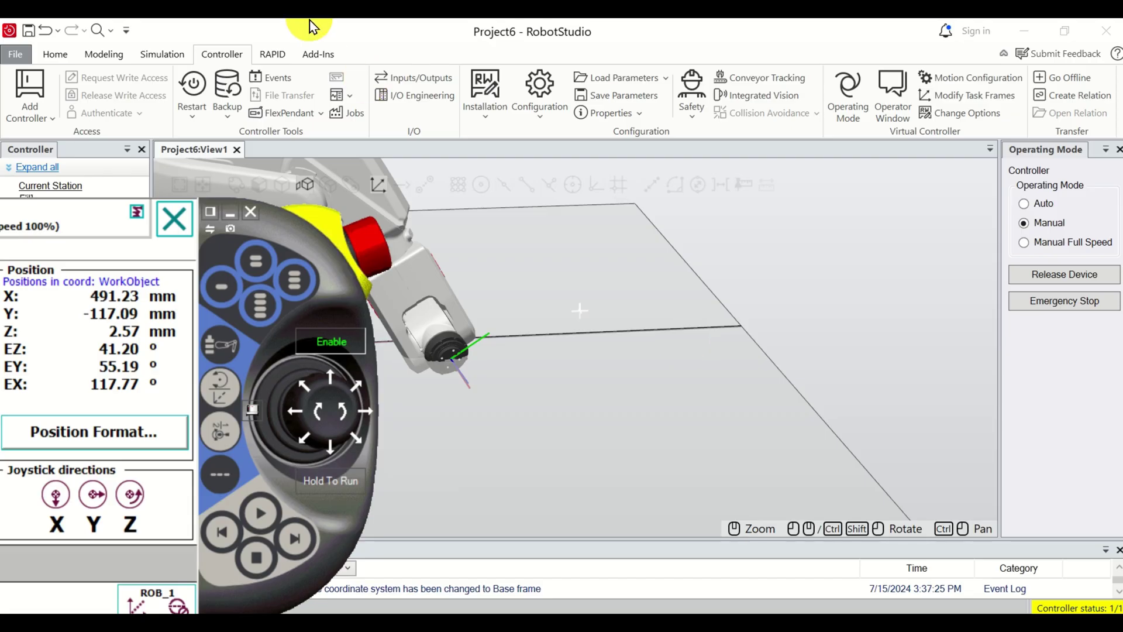
# Jog the robot linearly along Z to about -2 mm, just below floor level, and back up to about 383 mm.
pyautogui.moveTo(284, 231); pyautogui.dragTo(243, 251)
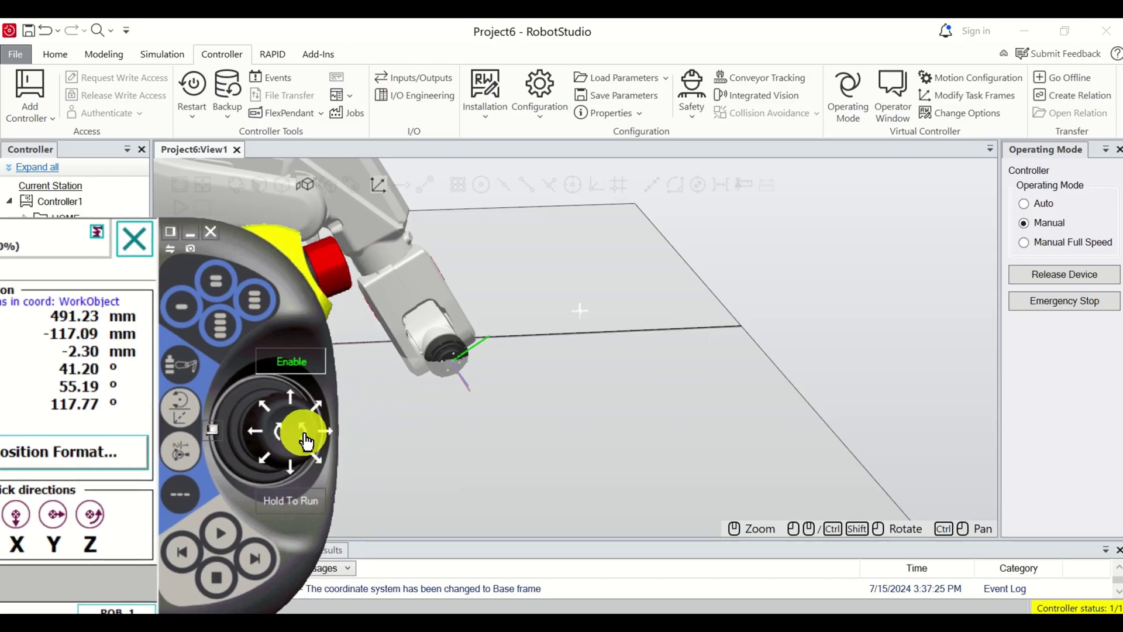
pyautogui.moveTo(306, 442); pyautogui.dragTo(306, 441)
pyautogui.scroll(-3, 459, 426)
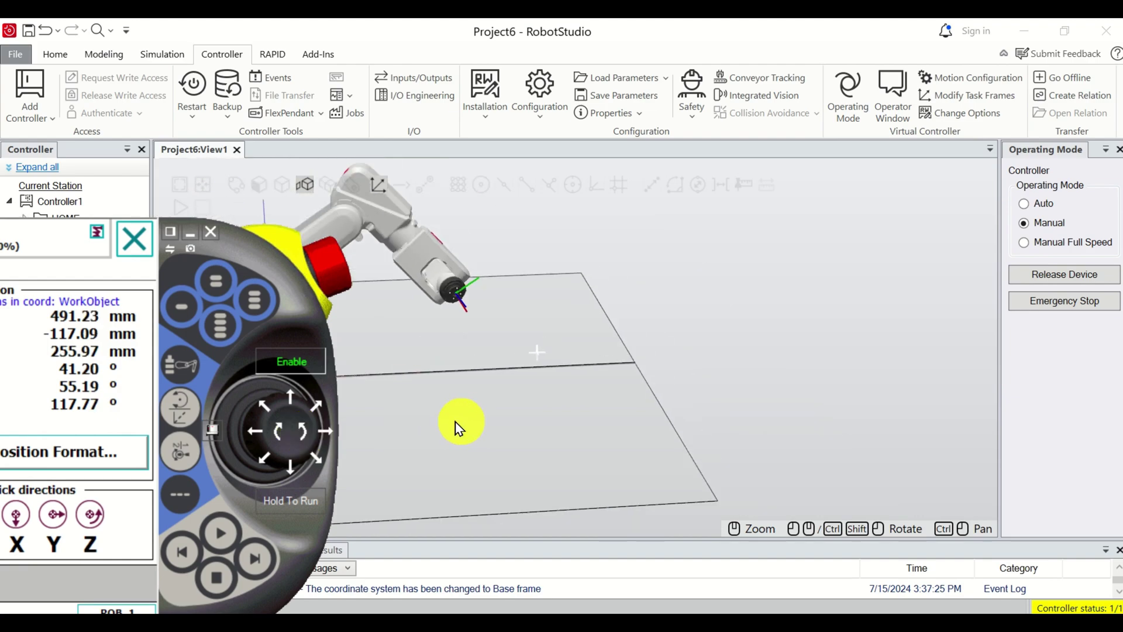
pyautogui.scroll(-1, 459, 427)
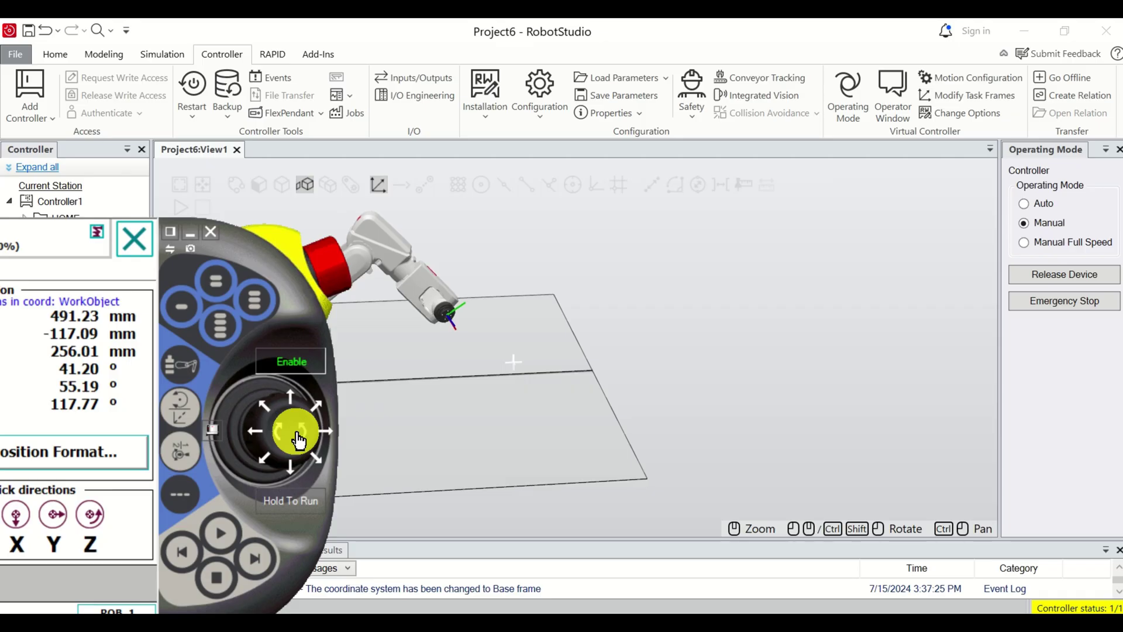
pyautogui.moveTo(299, 440); pyautogui.dragTo(299, 440)
pyautogui.click(419, 355)
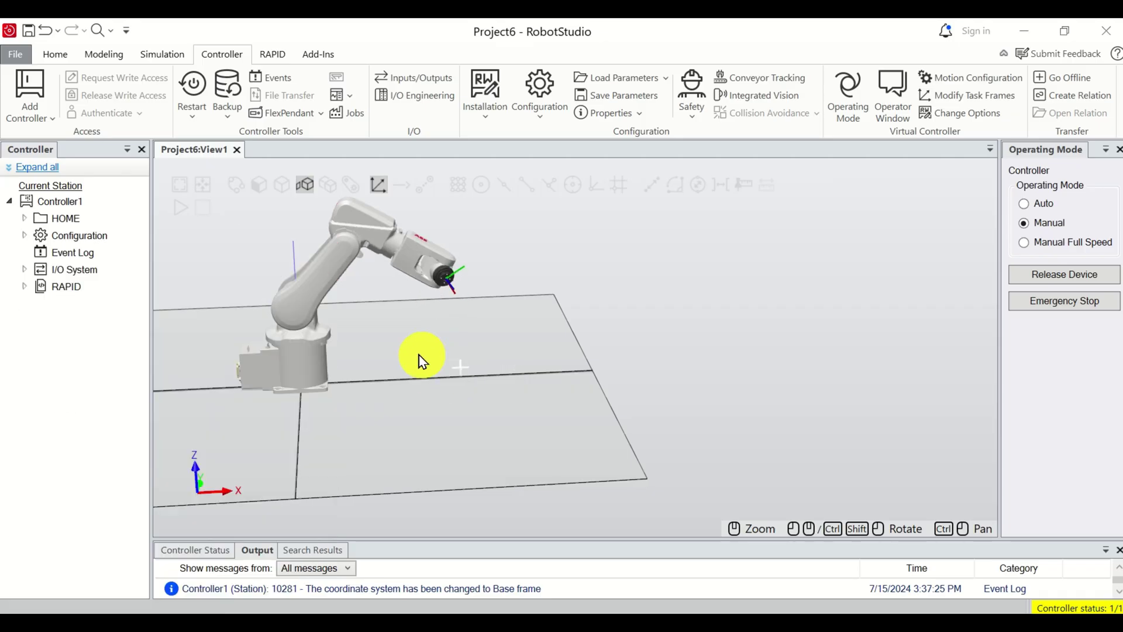
# Set the jogging motion mode to Reorient.
pyautogui.keyDown('ctrl'); pyautogui.moveTo(407, 346); pyautogui.dragTo(717, 358); pyautogui.keyUp('ctrl')
pyautogui.keyDown('ctrl'); pyautogui.keyDown('shift'); pyautogui.moveTo(840, 346); pyautogui.dragTo(668, 444); pyautogui.keyUp('shift'); pyautogui.keyUp('ctrl')
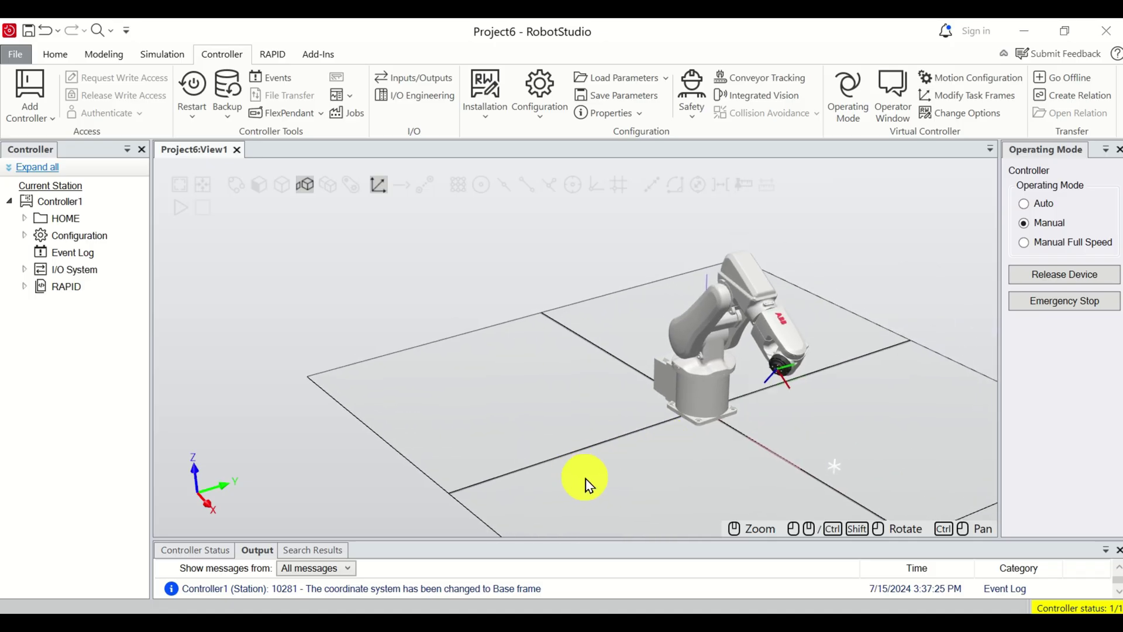
pyautogui.click(702, 603)
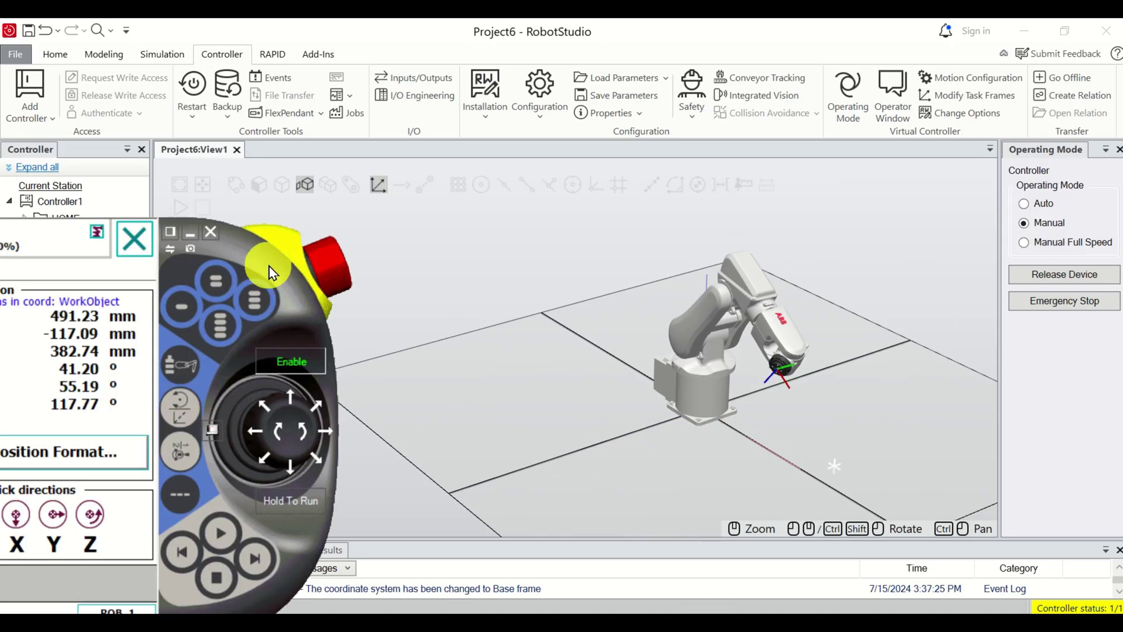
pyautogui.moveTo(269, 266); pyautogui.dragTo(714, 209)
pyautogui.click(219, 335)
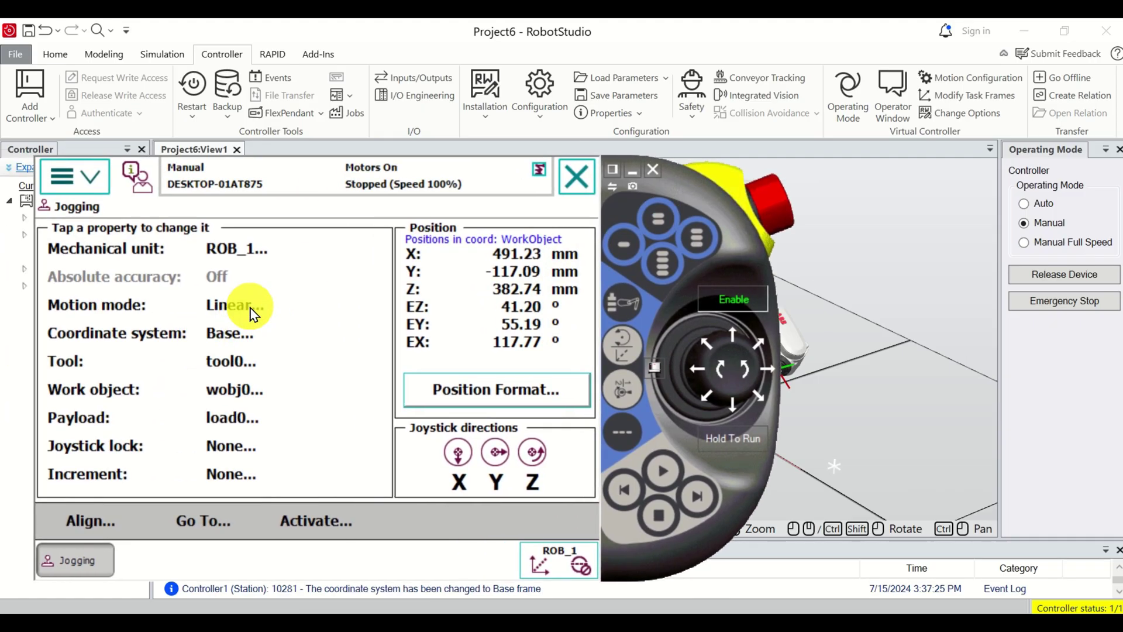
pyautogui.click(223, 307)
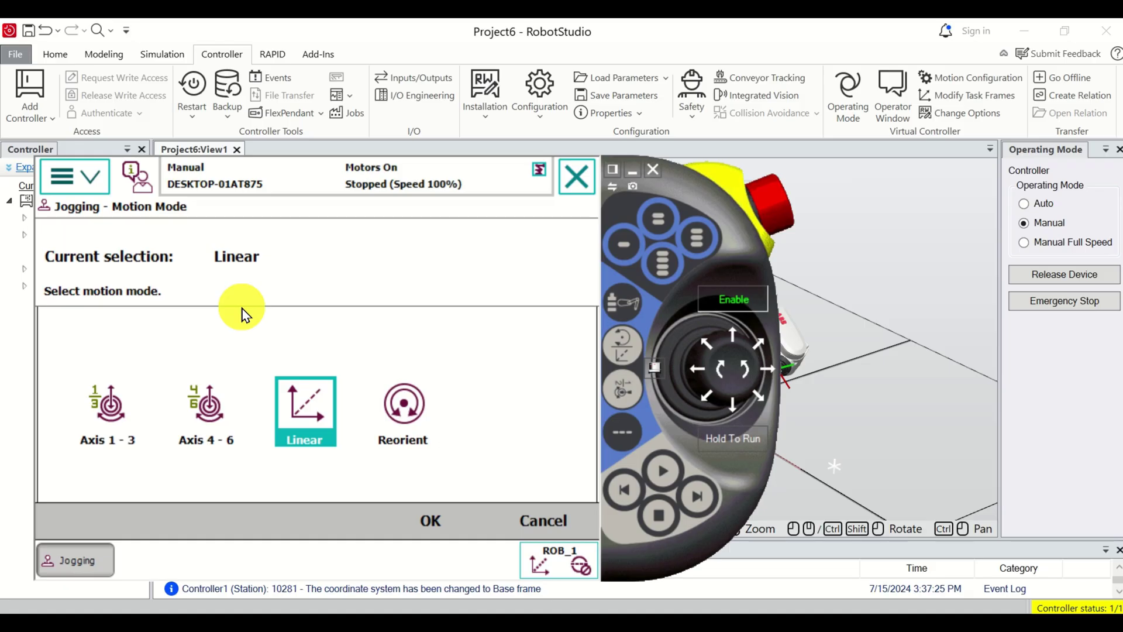
pyautogui.click(409, 417)
pyautogui.click(431, 521)
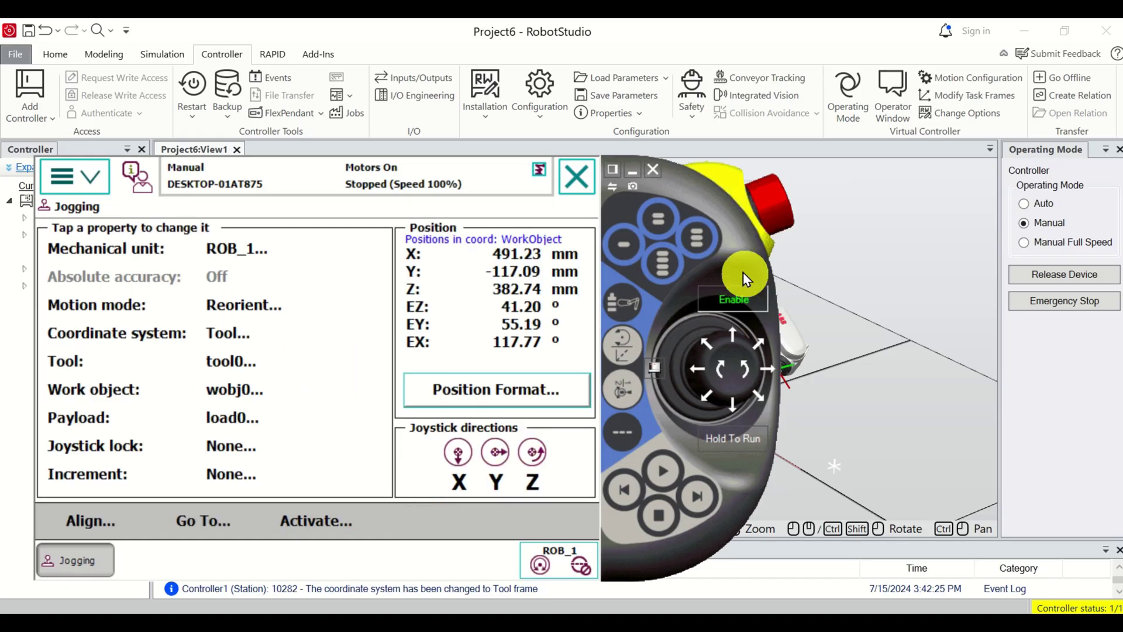
# Reorient the tool about its center point to about EZ 9°, EY -28° and EX 154°, with the robot in view.
pyautogui.moveTo(736, 257); pyautogui.dragTo(367, 288)
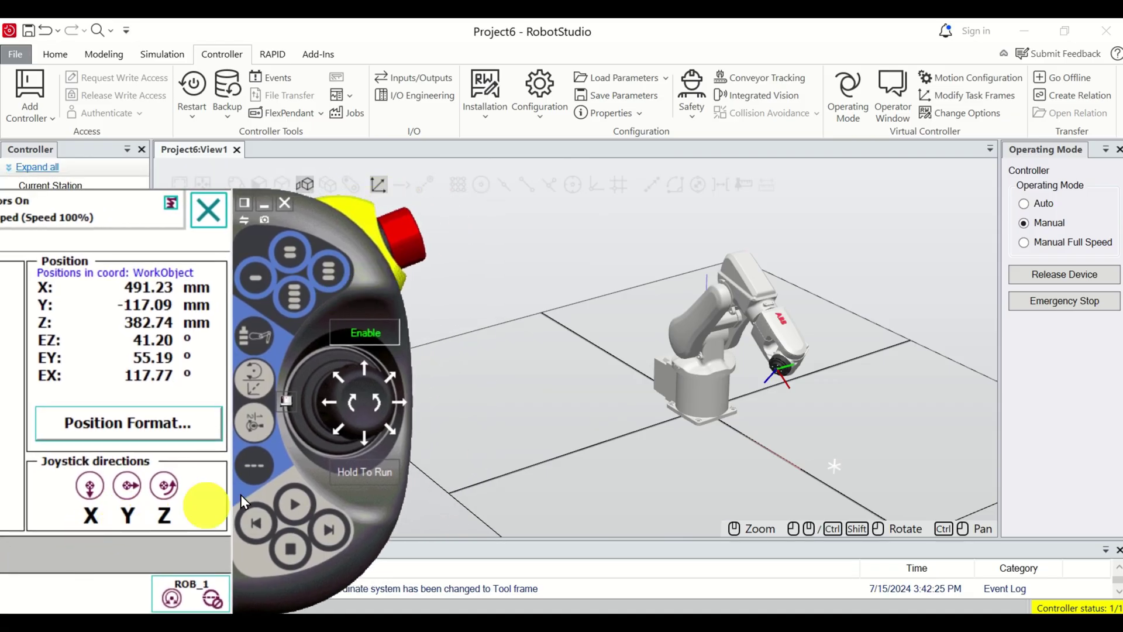
pyautogui.click(384, 413)
pyautogui.scroll(5, 766, 358)
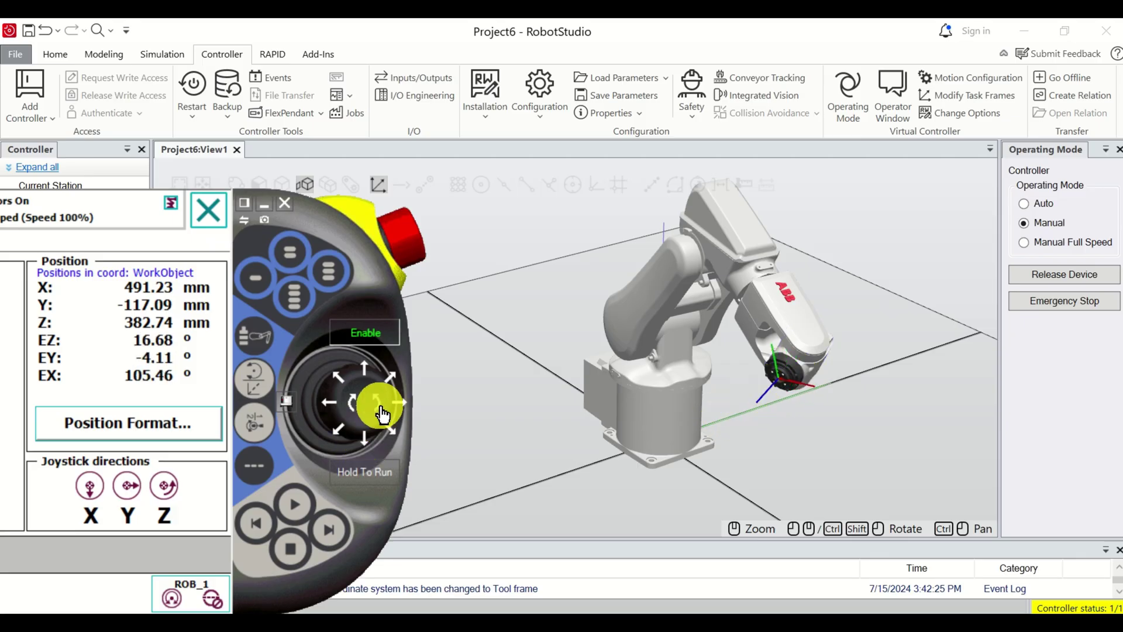
pyautogui.moveTo(381, 414); pyautogui.dragTo(534, 408)
pyautogui.scroll(5, 781, 374)
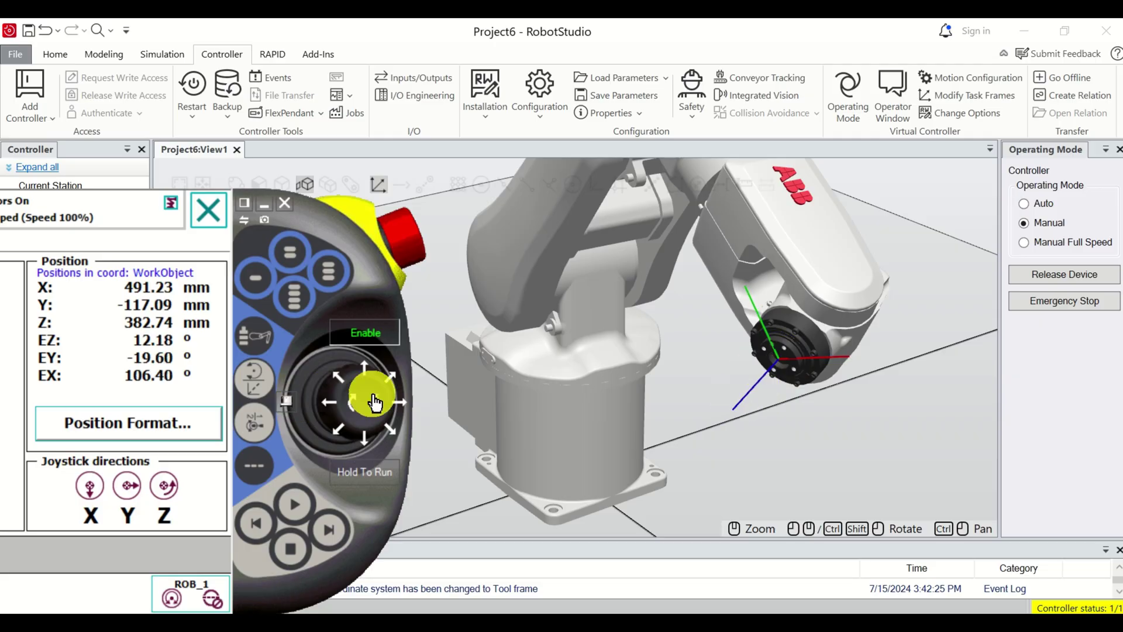
pyautogui.moveTo(374, 403); pyautogui.dragTo(363, 448)
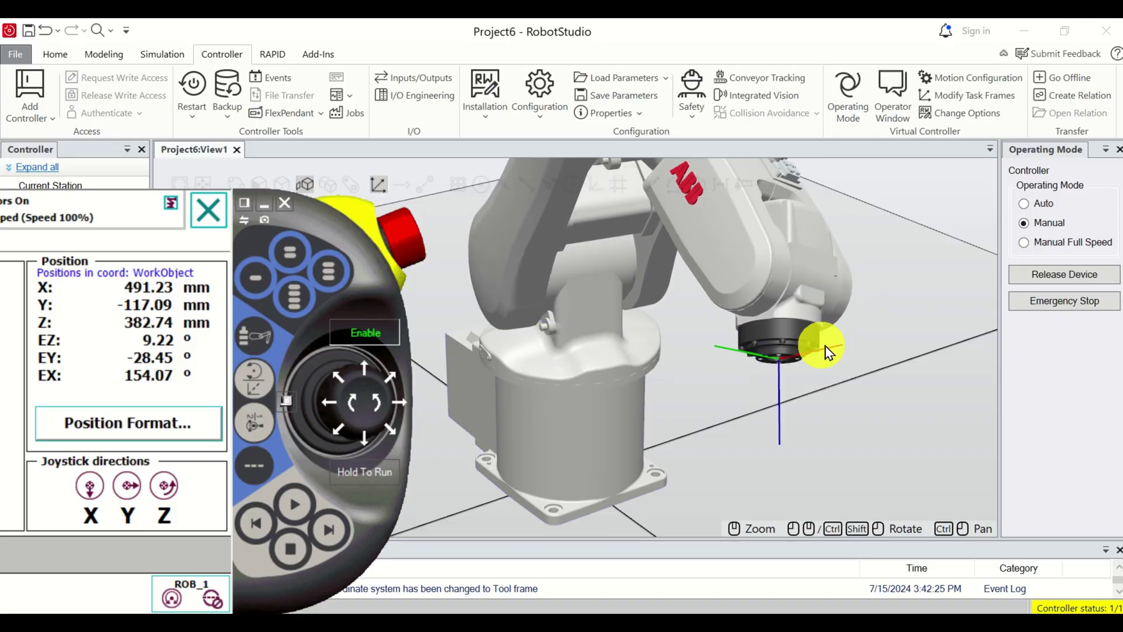
# Inspect the tool frame up close and reorient the tool to about EZ 70°, EY -9° and EX 121°.
pyautogui.scroll(5, 818, 354)
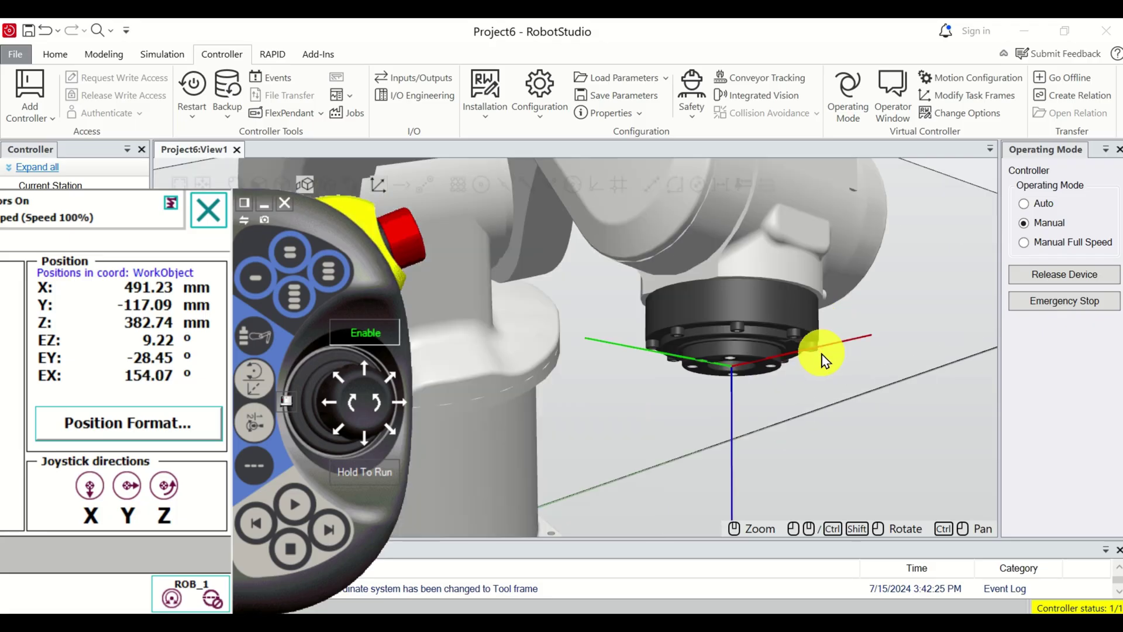
pyautogui.scroll(-5, 702, 395)
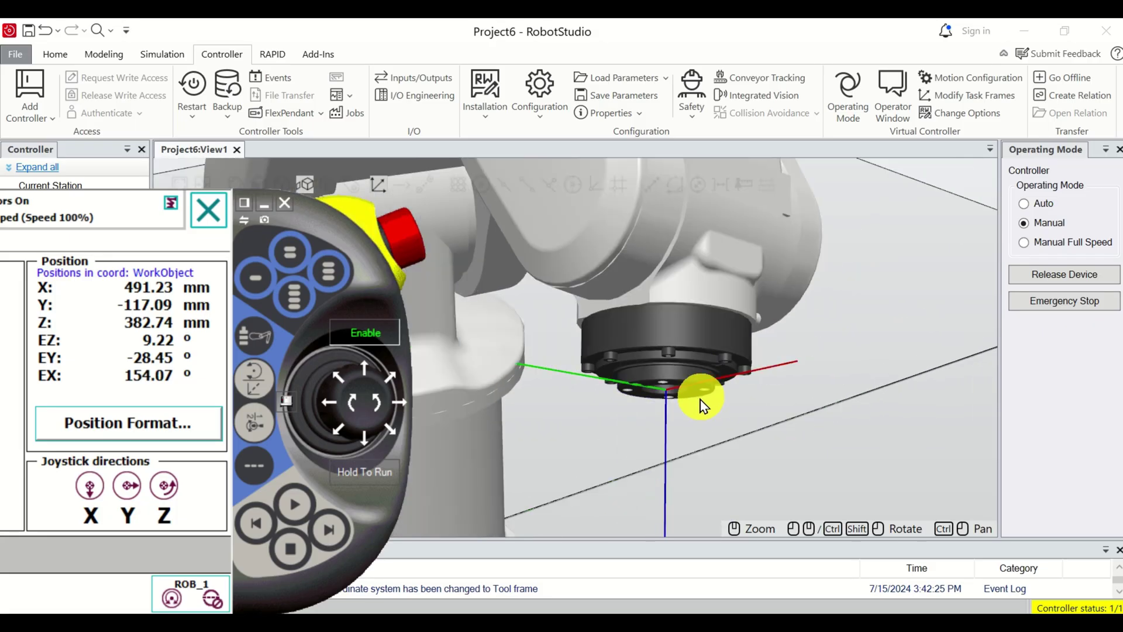
pyautogui.scroll(-2, 701, 403)
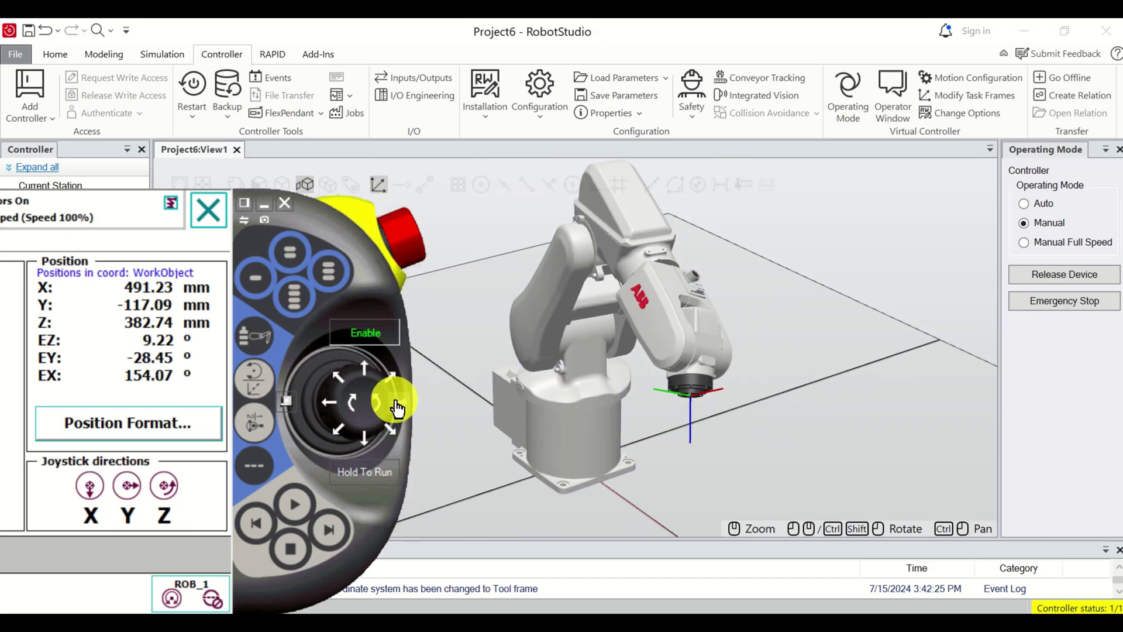
pyautogui.moveTo(397, 407); pyautogui.dragTo(395, 403)
pyautogui.scroll(5, 667, 392)
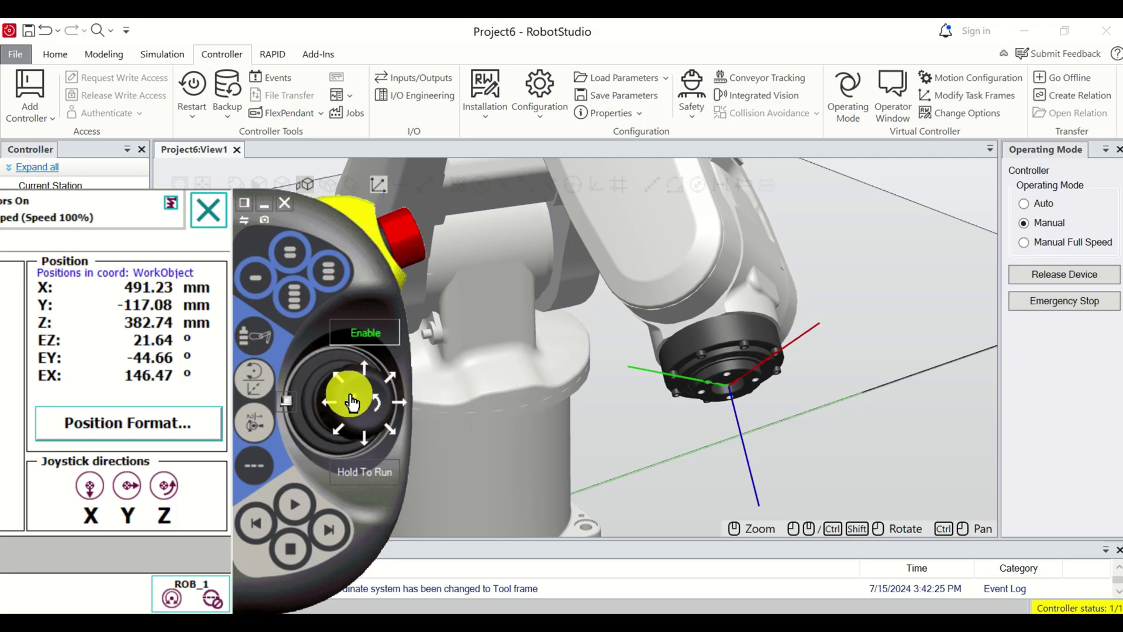
pyautogui.moveTo(351, 402)
pyautogui.mouseDown()
pyautogui.moveTo(413, 413)
pyautogui.moveTo(414, 401)
pyautogui.moveTo(342, 401)
pyautogui.moveTo(361, 410)
pyautogui.mouseUp()
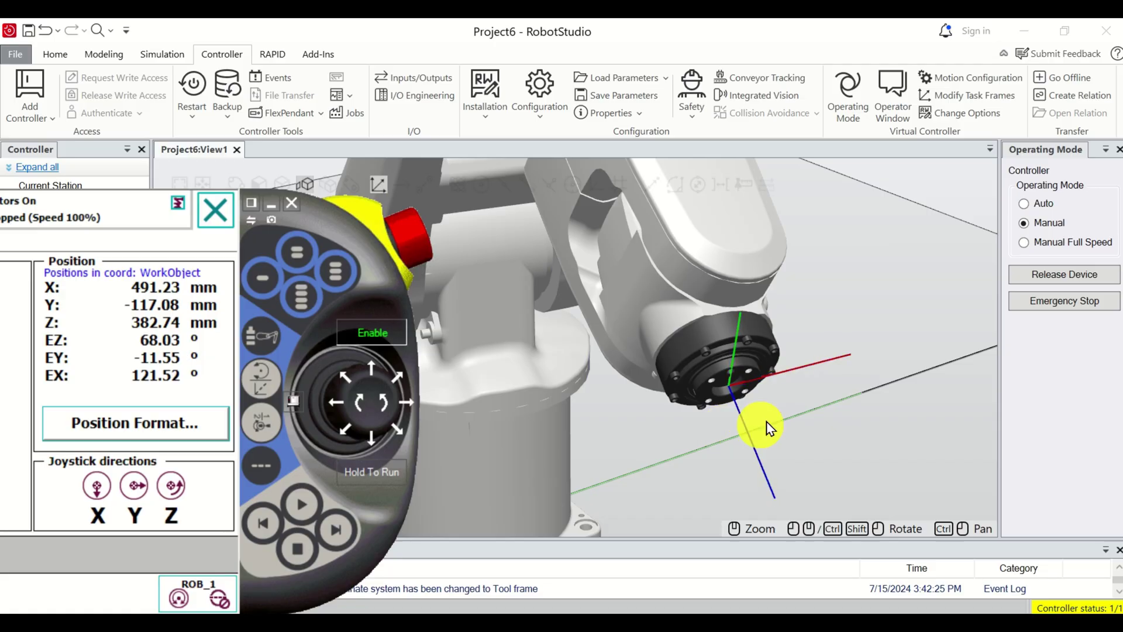
pyautogui.scroll(-5, 728, 396)
pyautogui.scroll(3, 728, 397)
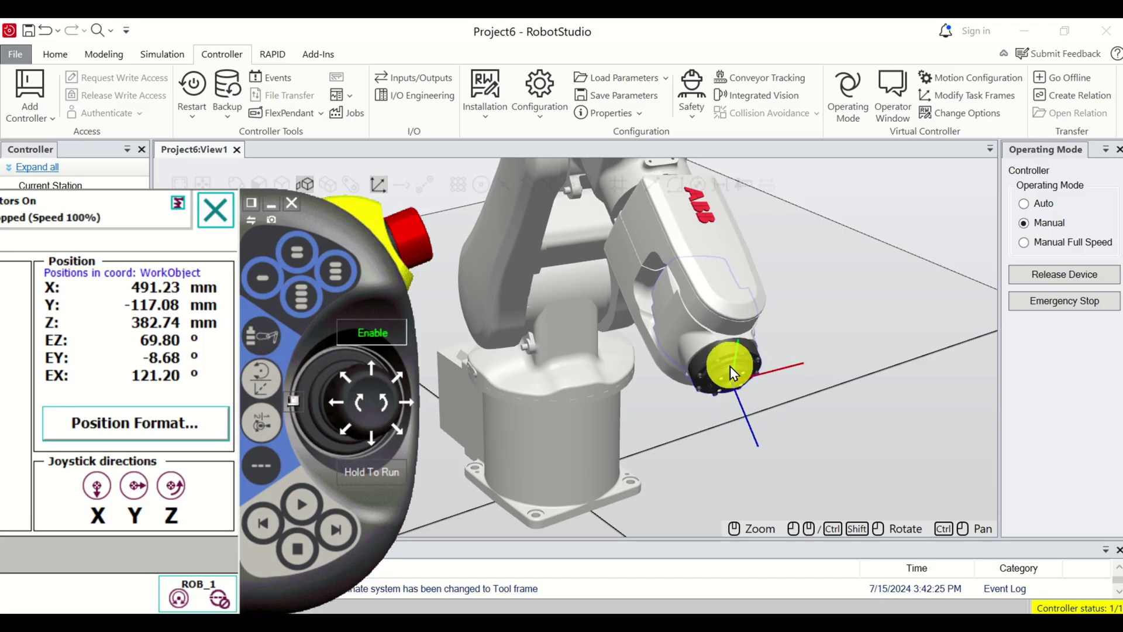
pyautogui.scroll(-5, 728, 369)
pyautogui.scroll(3, 731, 363)
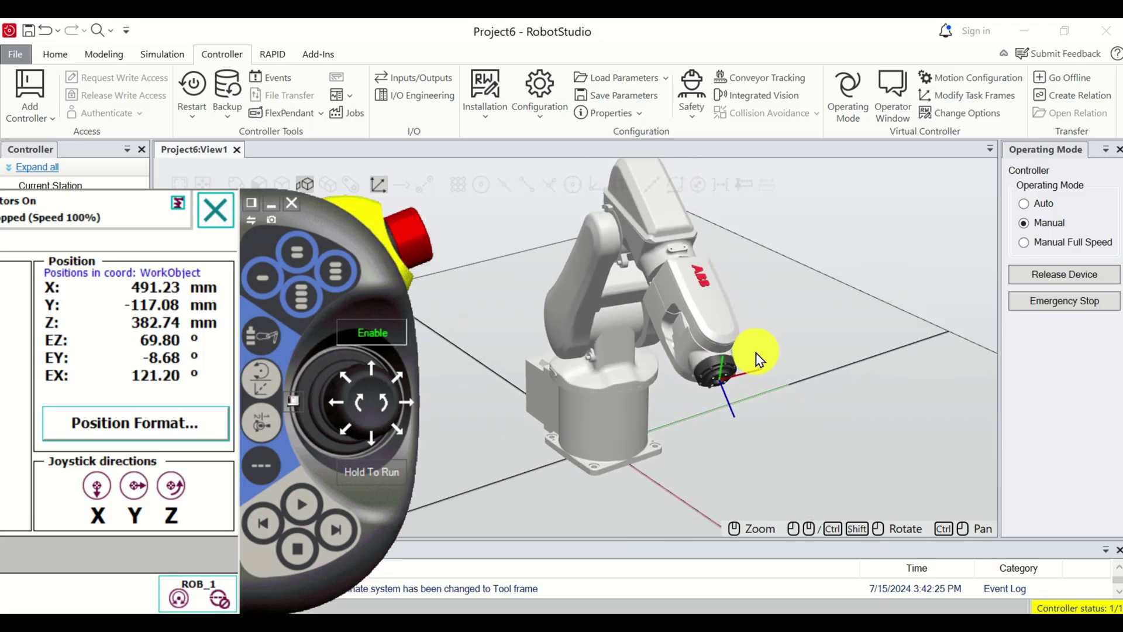